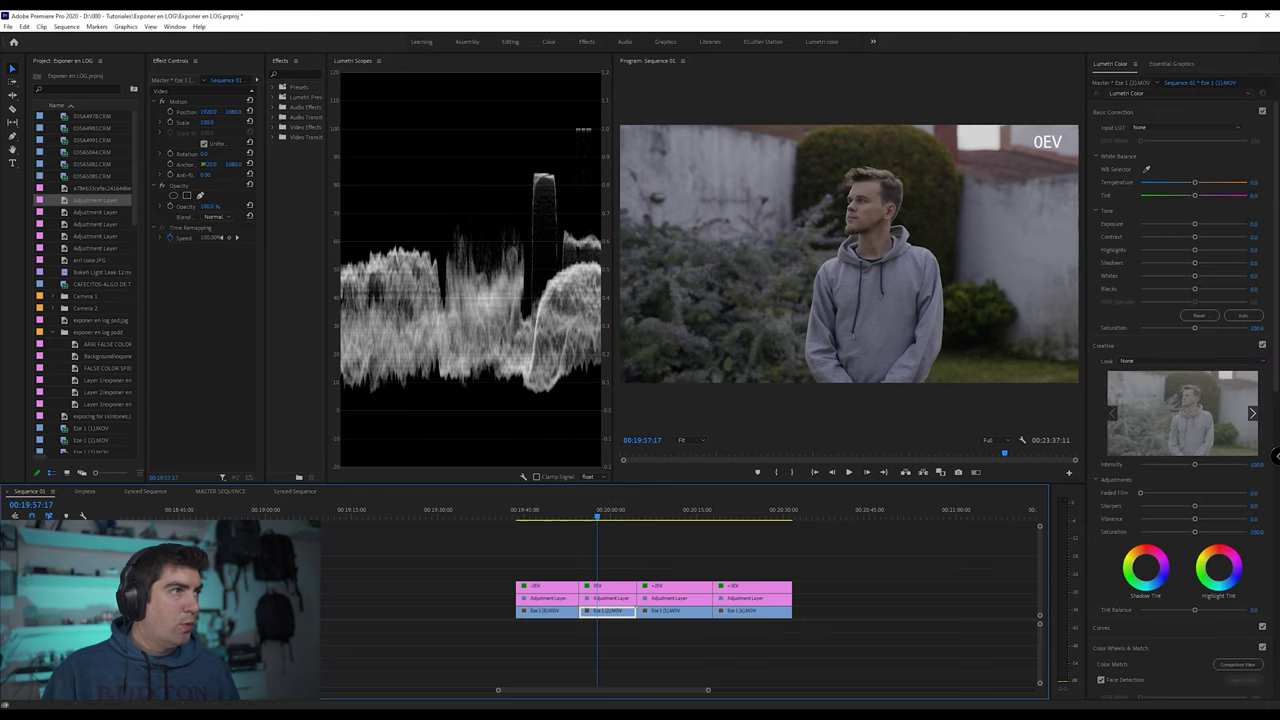
- Isolate the man's face in the 0EV clip with a small elliptical opacity mask and test an exposure change
{"action": "left_click", "coordinate": [174, 196]}
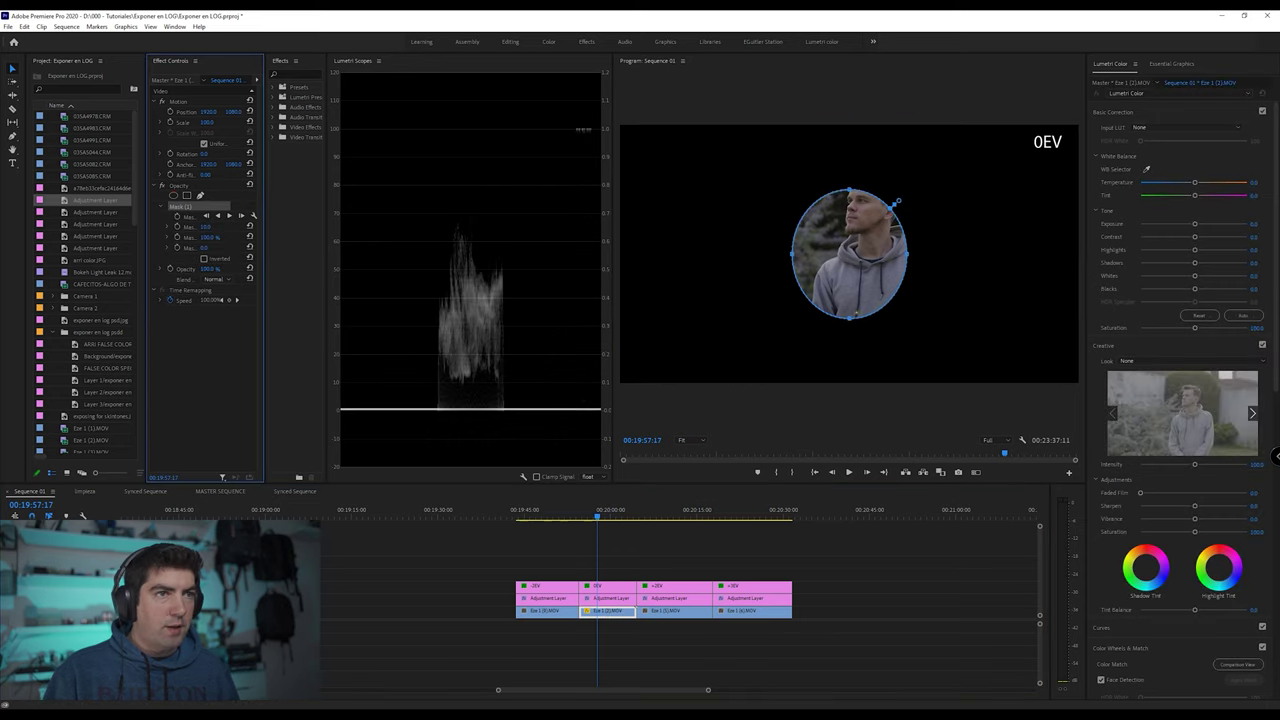
{"action": "left_click_drag", "start_coordinate": [849, 319], "coordinate": [842, 210]}
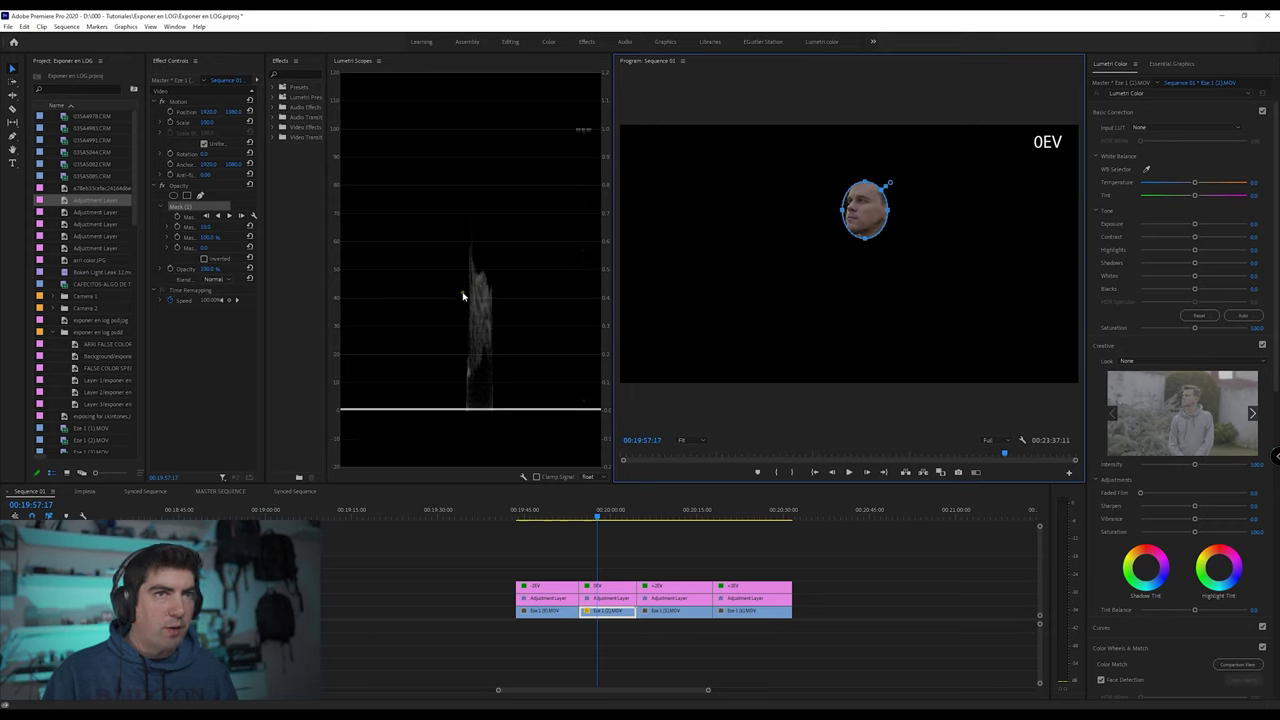
{"action": "left_click_drag", "start_coordinate": [1199, 227], "coordinate": [1182, 227]}
{"action": "double_click", "coordinate": [1182, 227]}
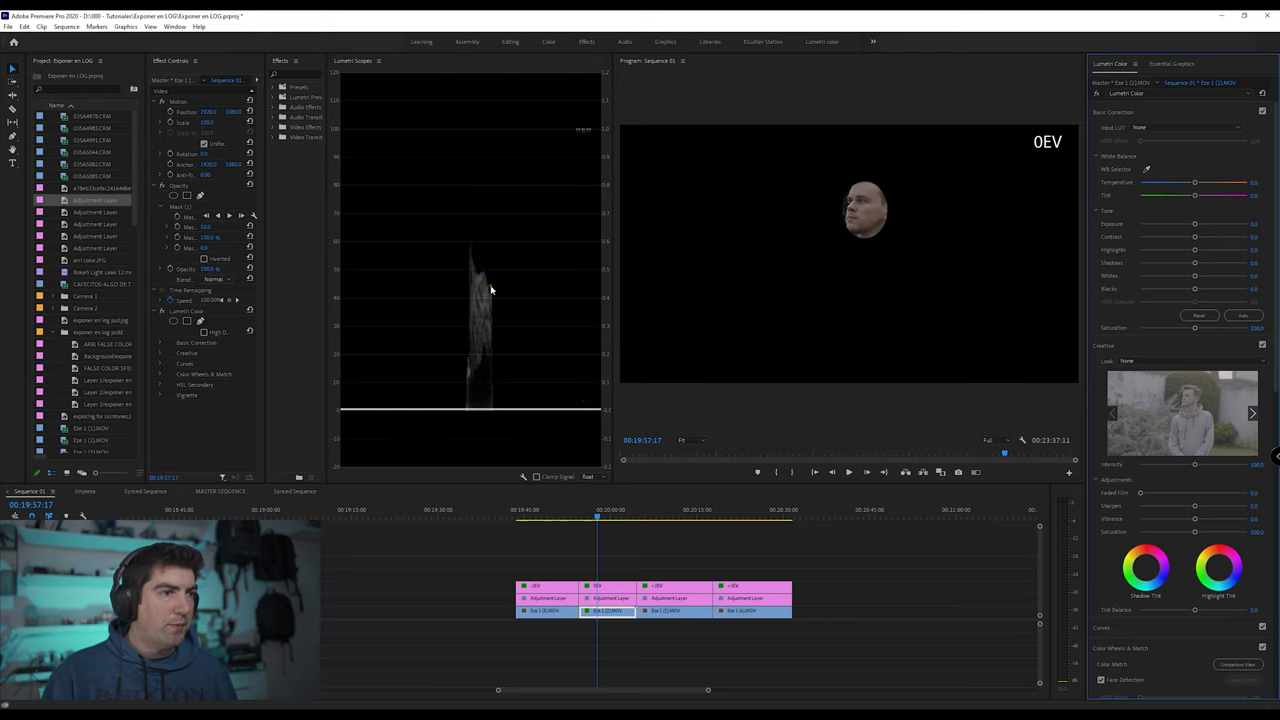
- Go to the 0EV shot of the man and select its footage clip for colour correction
{"action": "left_click", "coordinate": [599, 519]}
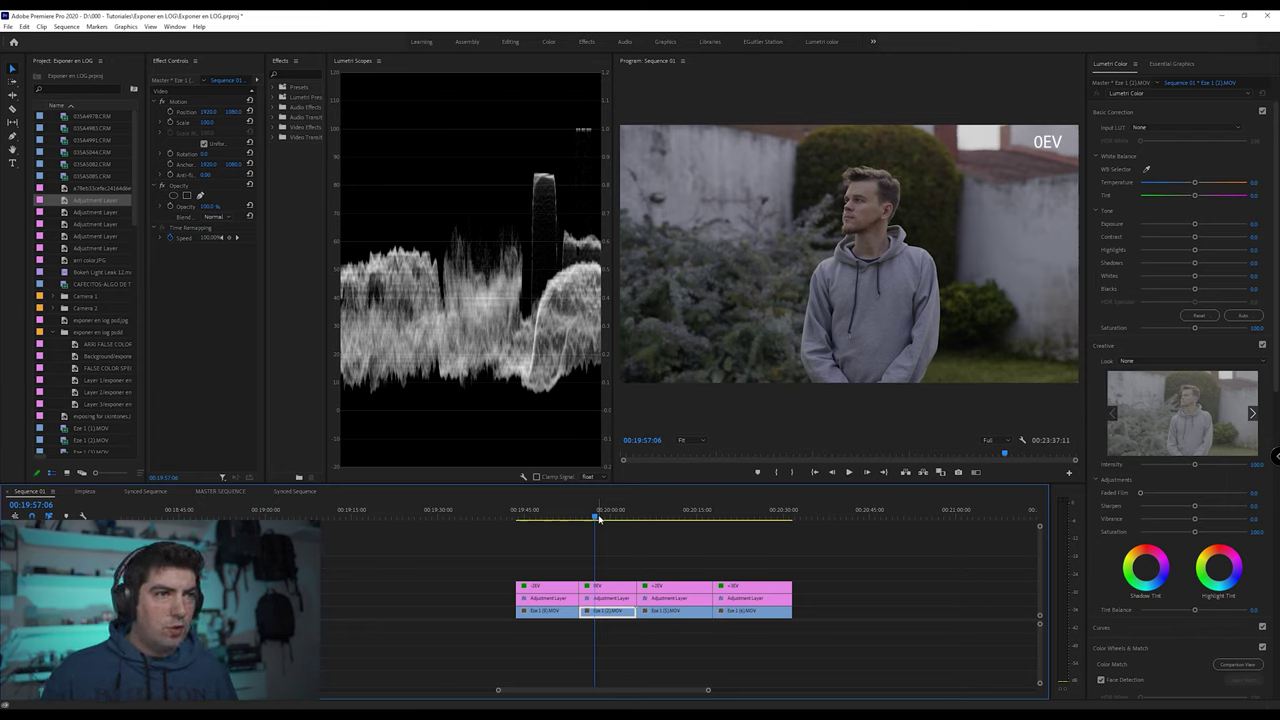
{"action": "left_click", "coordinate": [604, 517]}
{"action": "left_click", "coordinate": [618, 613]}
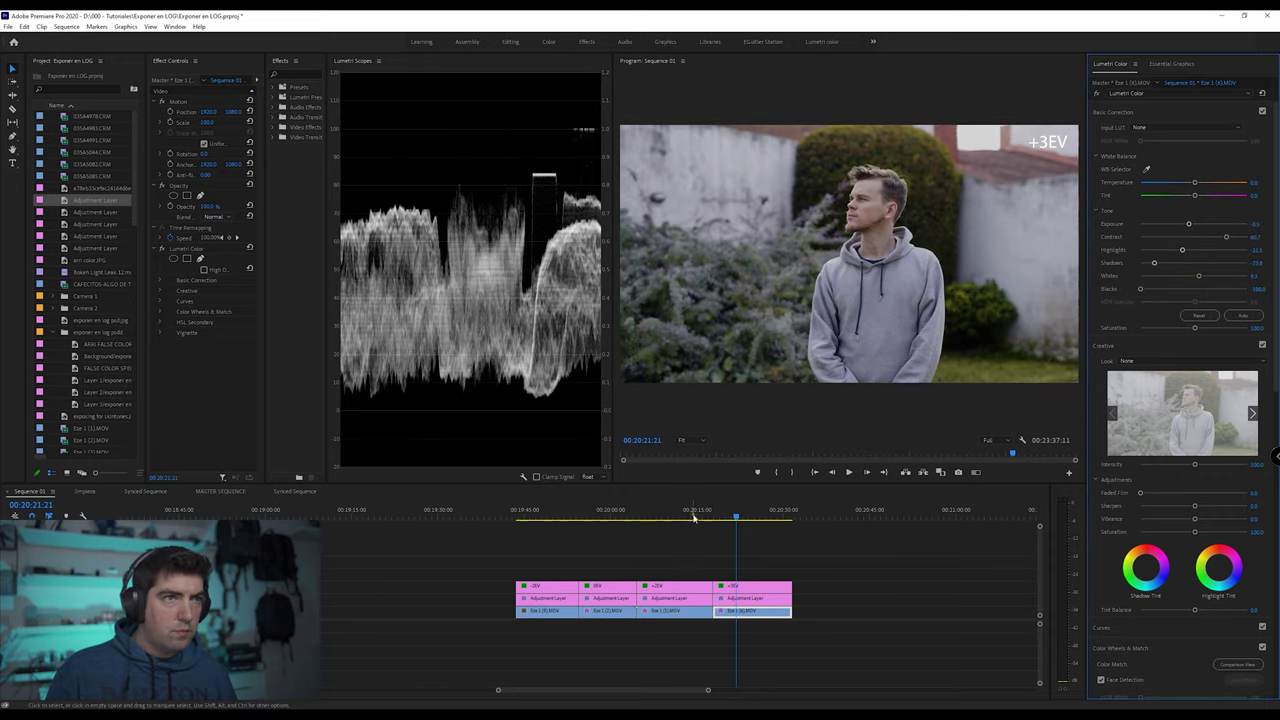
- Grade the -2EV clip with contrast at about 42 and highlights and blacks lowered to about -38
{"action": "left_click_drag", "start_coordinate": [694, 517], "coordinate": [549, 517]}
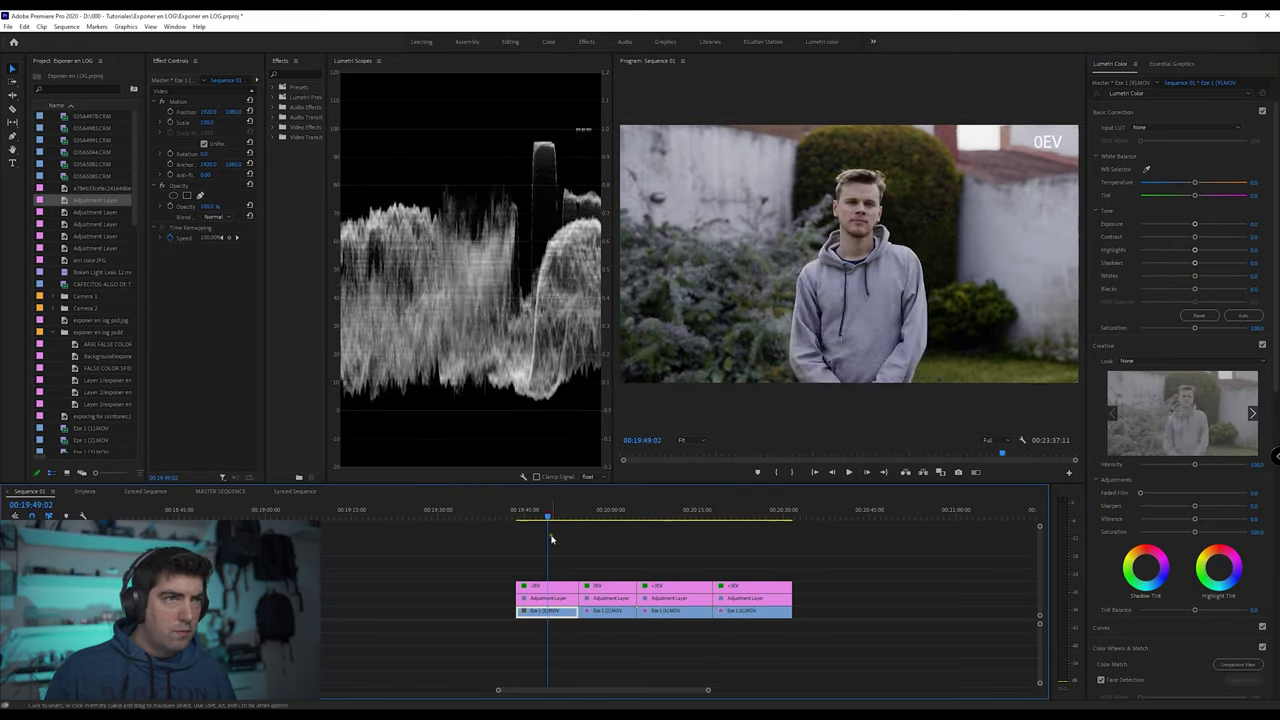
{"action": "left_click_drag", "start_coordinate": [1195, 237], "coordinate": [1217, 237]}
{"action": "left_click_drag", "start_coordinate": [1195, 289], "coordinate": [1171, 289]}
{"action": "left_click_drag", "start_coordinate": [1195, 263], "coordinate": [1174, 250]}
- Compare the four graded exposure clips of the man and play the sequence in an enlarged program monitor
{"action": "mouse_move", "coordinate": [600, 516]}
{"action": "left_mouse_down"}
{"action": "mouse_move", "coordinate": [540, 517]}
{"action": "mouse_move", "coordinate": [600, 530]}
{"action": "mouse_move", "coordinate": [593, 519]}
{"action": "left_mouse_up"}
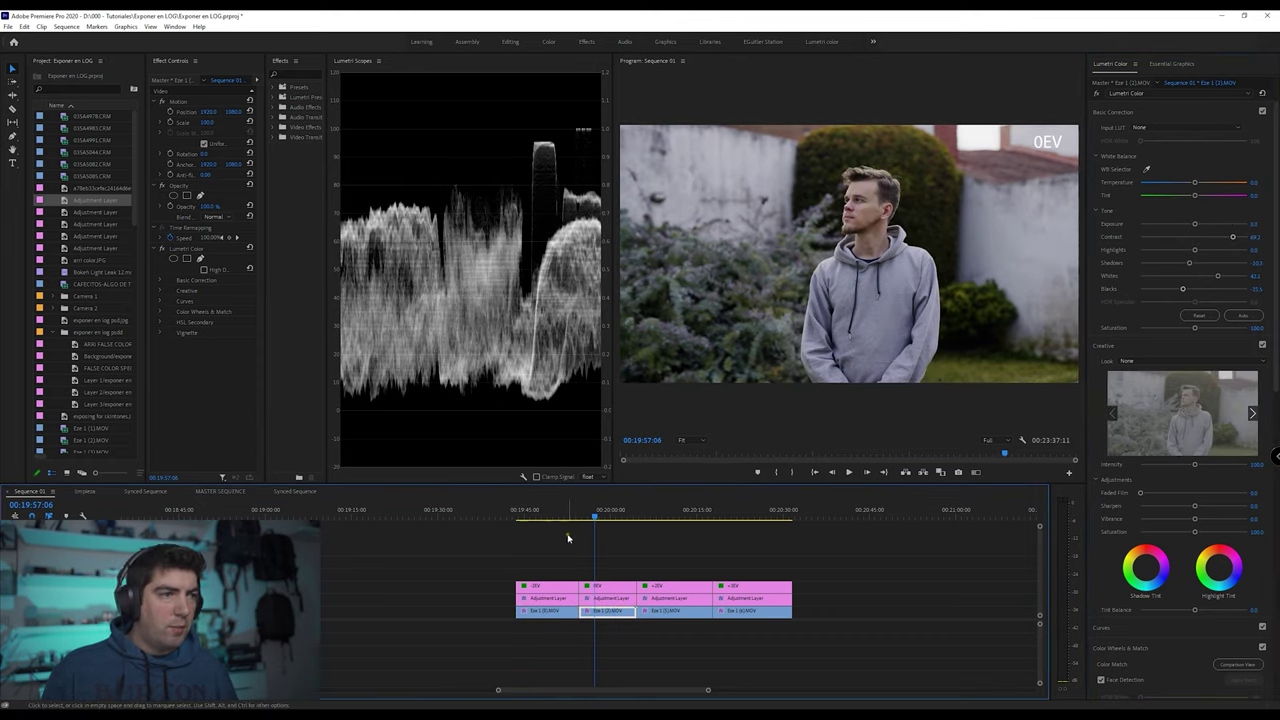
{"action": "left_click", "coordinate": [539, 516]}
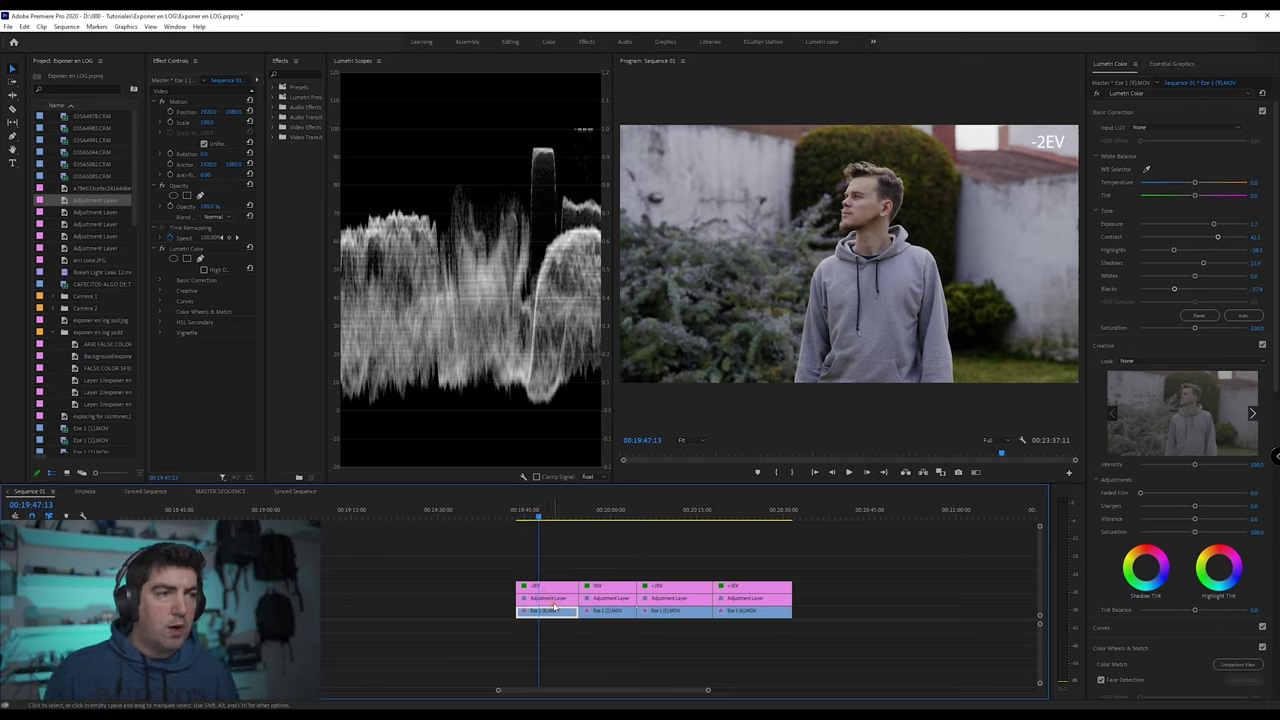
{"action": "left_click", "coordinate": [600, 516]}
{"action": "left_click", "coordinate": [673, 516]}
{"action": "left_click", "coordinate": [748, 516]}
{"action": "left_click", "coordinate": [527, 516]}
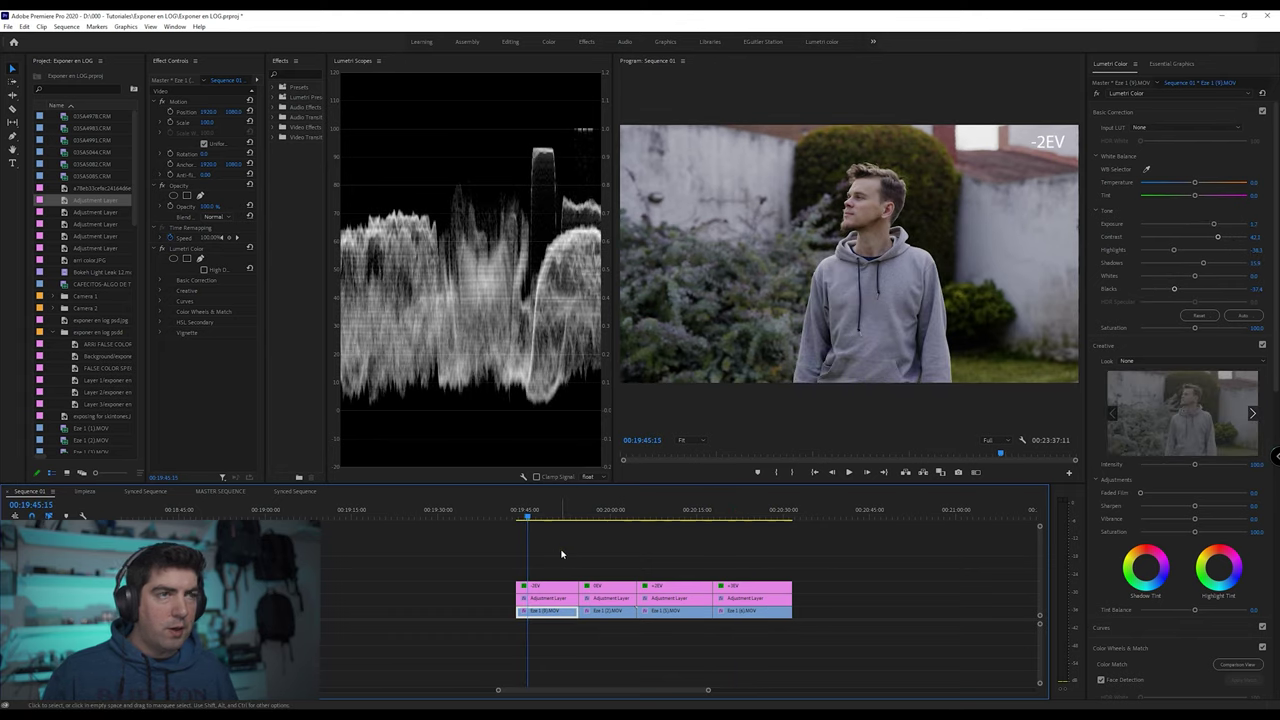
{"action": "key", "text": "space"}
{"action": "key", "text": "grave"}
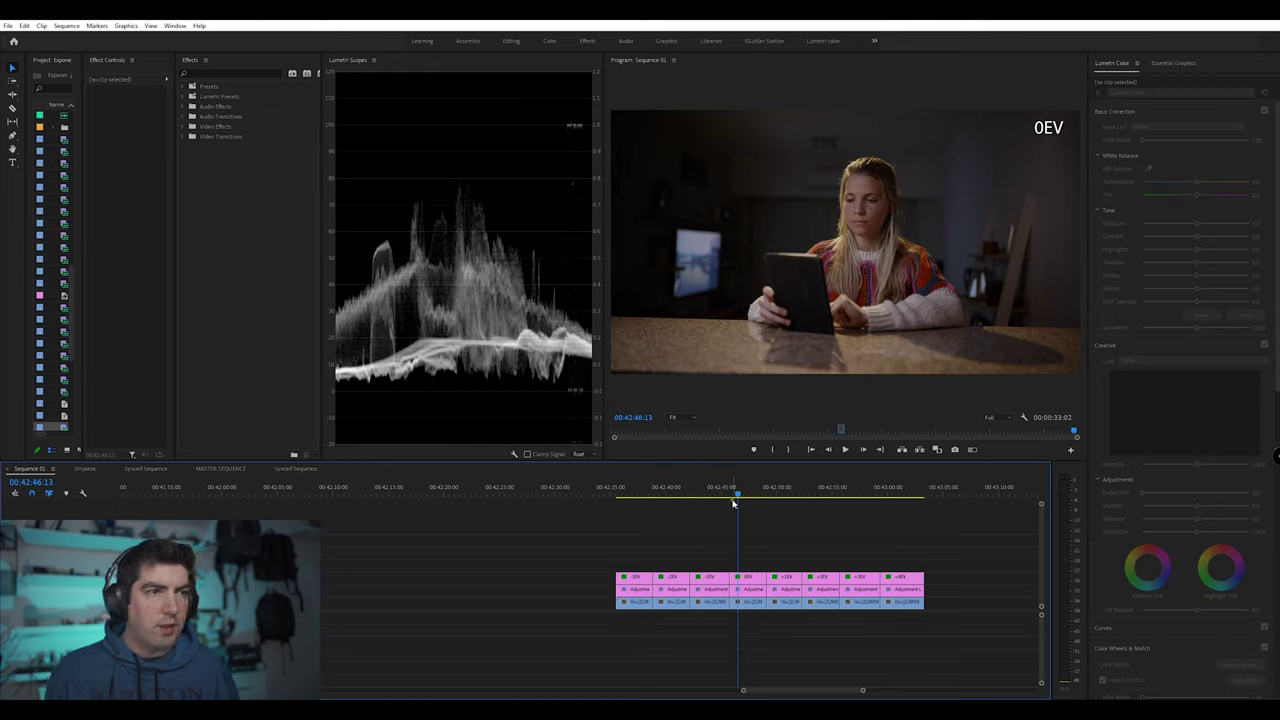
- Compare the -3EV shot with its adjustment layer's LOG to Rec.709 look disabled and re-enabled
{"action": "left_click", "coordinate": [628, 494]}
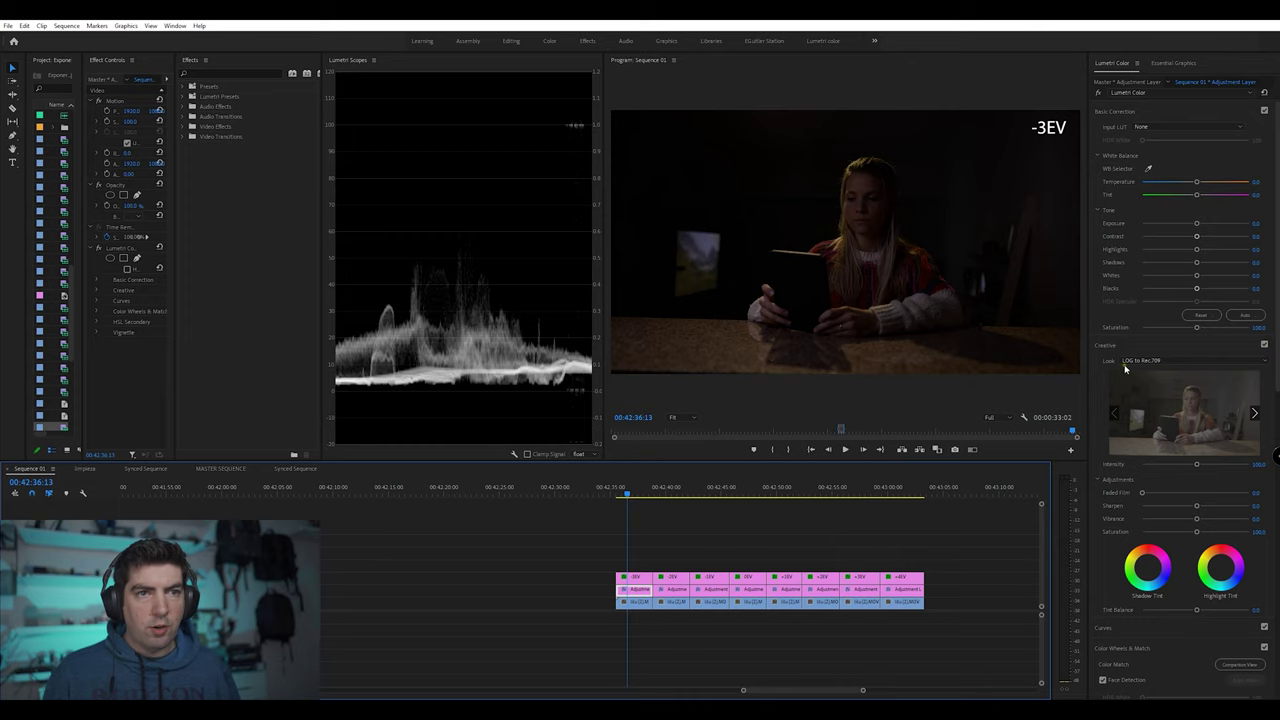
{"action": "left_click", "coordinate": [1262, 345]}
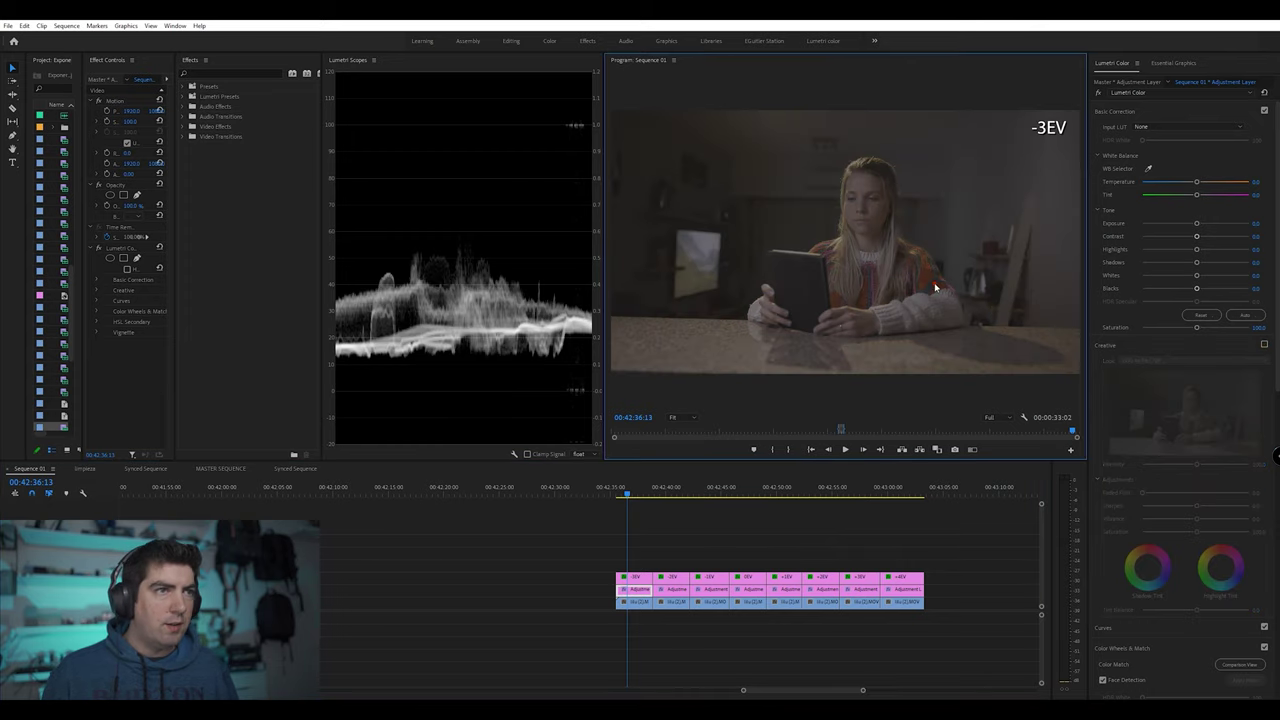
{"action": "left_click", "coordinate": [1264, 345]}
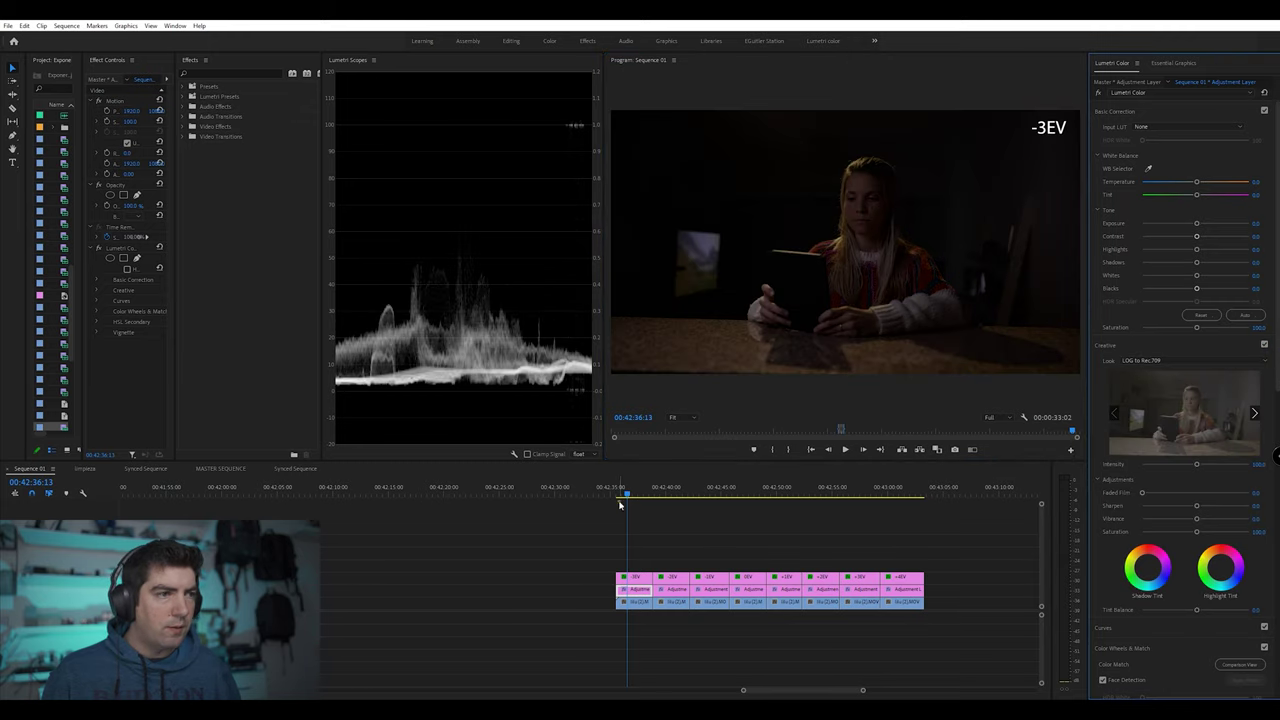
- Play the ungraded exposure clips from -3EV to +4EV in an enlarged program monitor and restore the layout
{"action": "key", "text": "grave"}
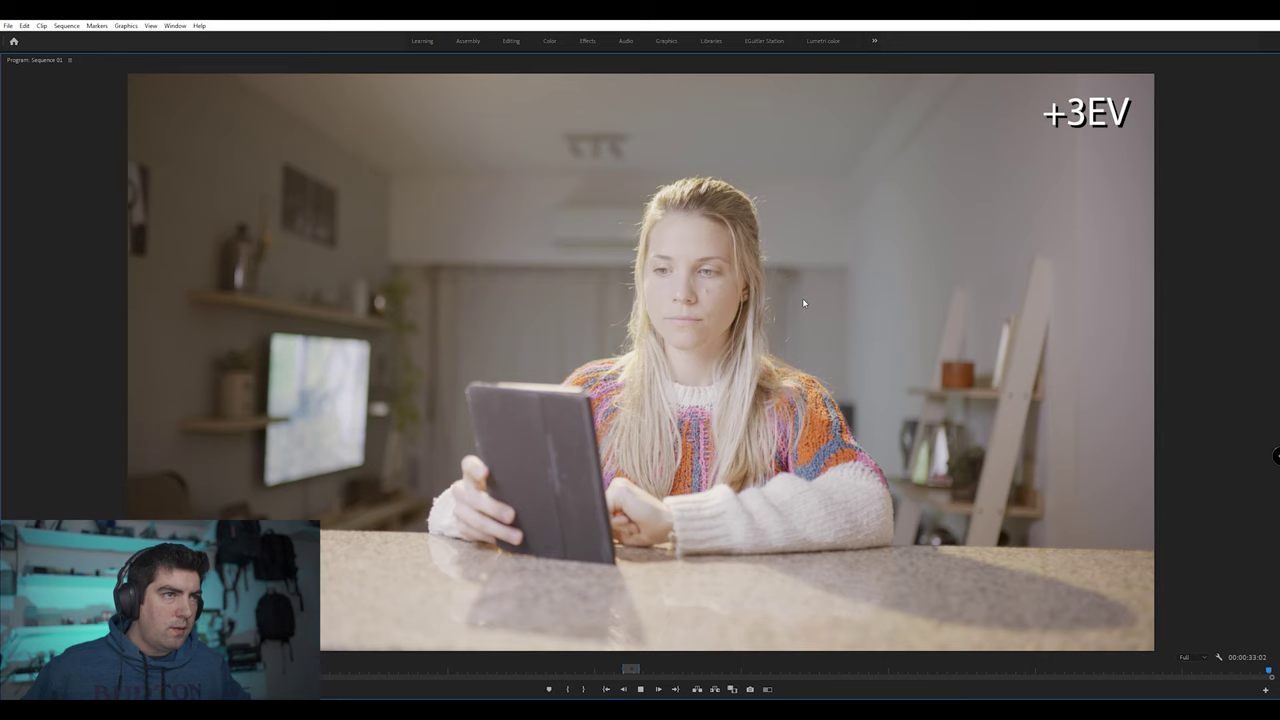
{"action": "key", "text": "space"}
{"action": "key", "text": "grave"}
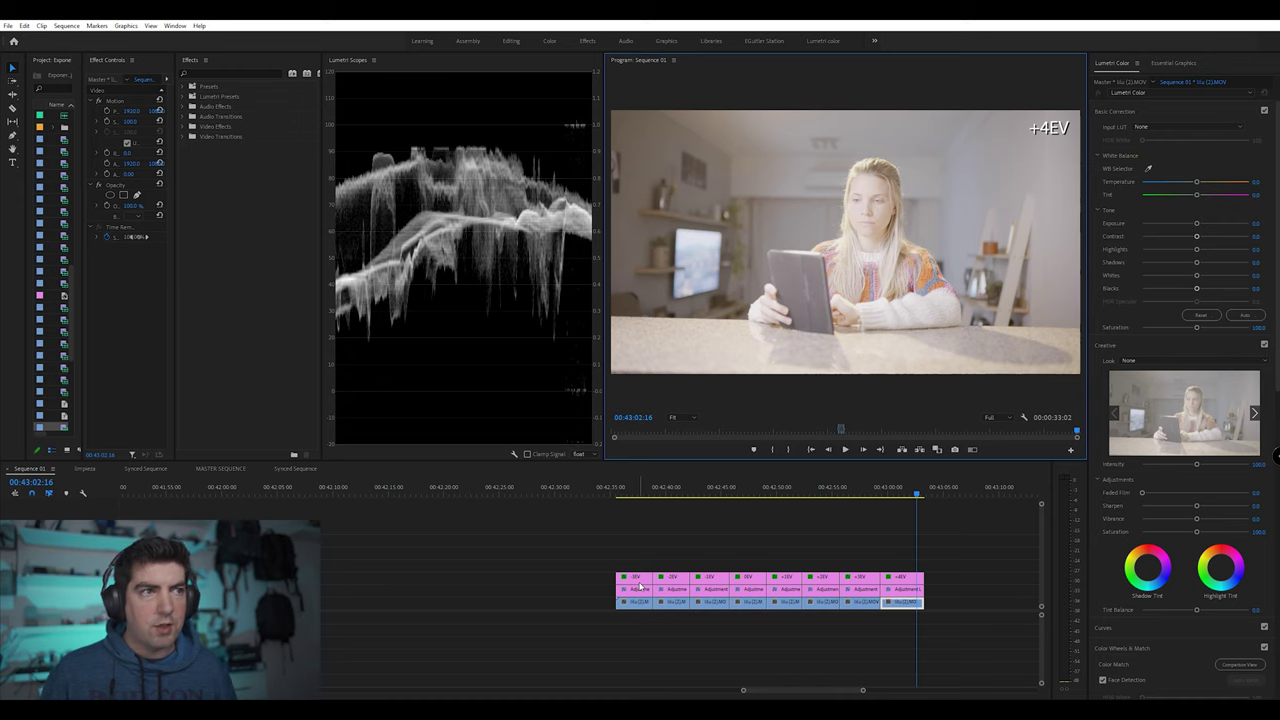
- Grade the 0EV footage with raised exposure, contrast at about 40 and lowered highlights, checking it against the following clips
{"action": "left_click", "coordinate": [748, 601]}
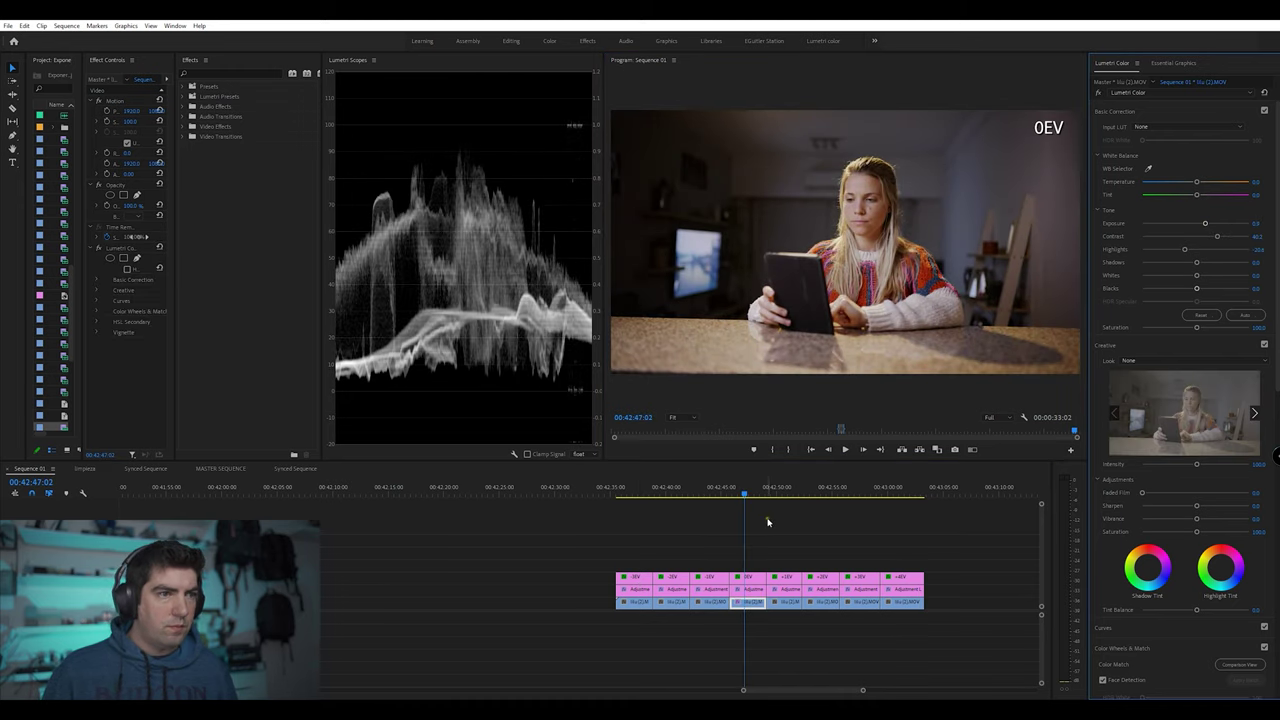
{"action": "key", "text": "Down"}
{"action": "key", "text": "Up"}
{"action": "key", "text": "Down"}
{"action": "key", "text": "Down"}
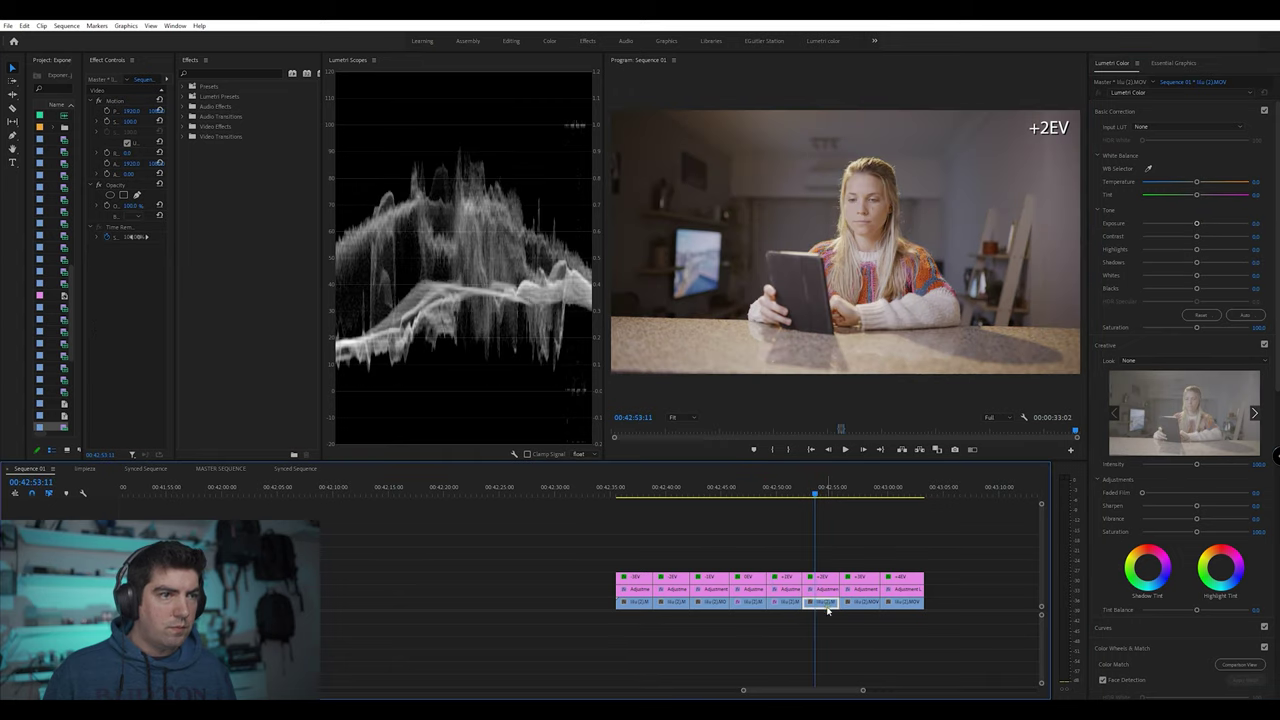
- Lower the highlights and blacks of the +3EV clip and compare it with the less exposed clips
{"action": "key", "text": "Down"}
{"action": "left_click_drag", "start_coordinate": [1195, 249], "coordinate": [1157, 249]}
{"action": "left_click_drag", "start_coordinate": [1196, 288], "coordinate": [1180, 270]}
{"action": "left_click_drag", "start_coordinate": [853, 491], "coordinate": [826, 491]}
{"action": "key", "text": "Down"}
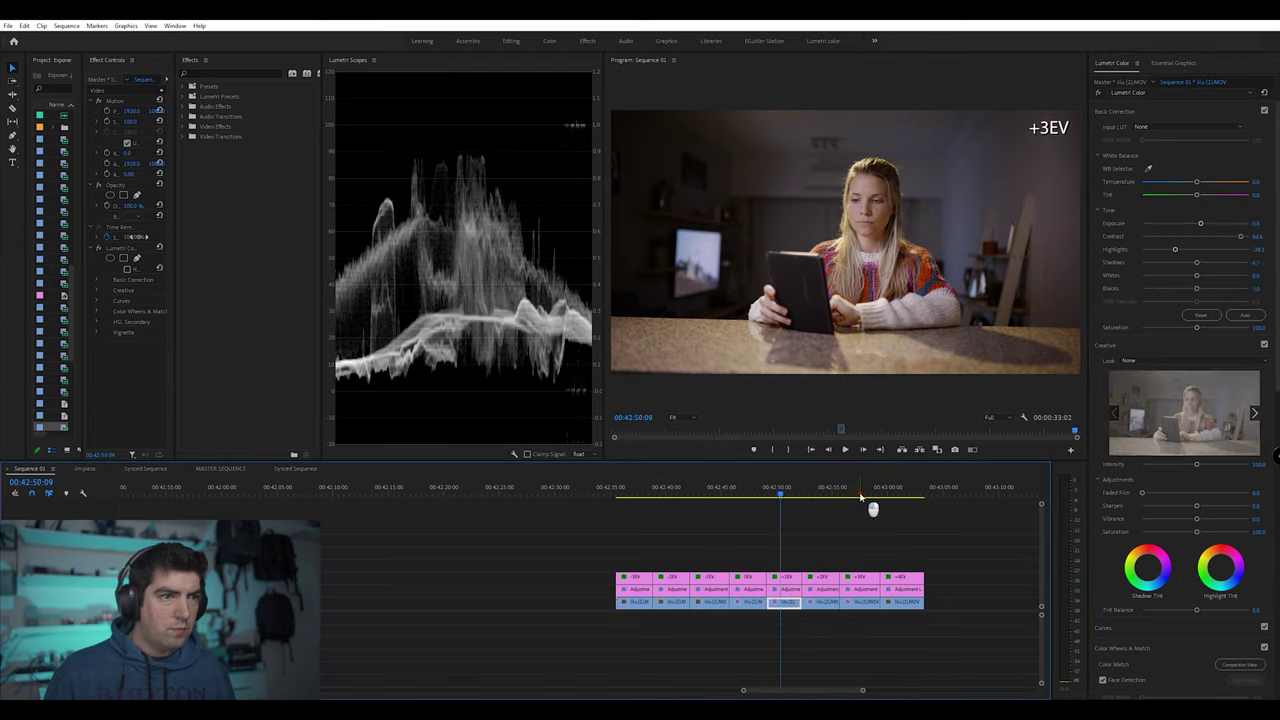
- Lower the +4EV clip's shadows to about -49 and compare the result with the preceding clips
{"action": "key", "text": "Down"}
{"action": "left_click_drag", "start_coordinate": [1196, 262], "coordinate": [1169, 265]}
{"action": "left_click_drag", "start_coordinate": [878, 494], "coordinate": [745, 504]}
- Brighten the -1EV clip with exposure 0.7 and extra contrast, and raise the exposure and tones of the -2EV clip
{"action": "left_click", "coordinate": [706, 487]}
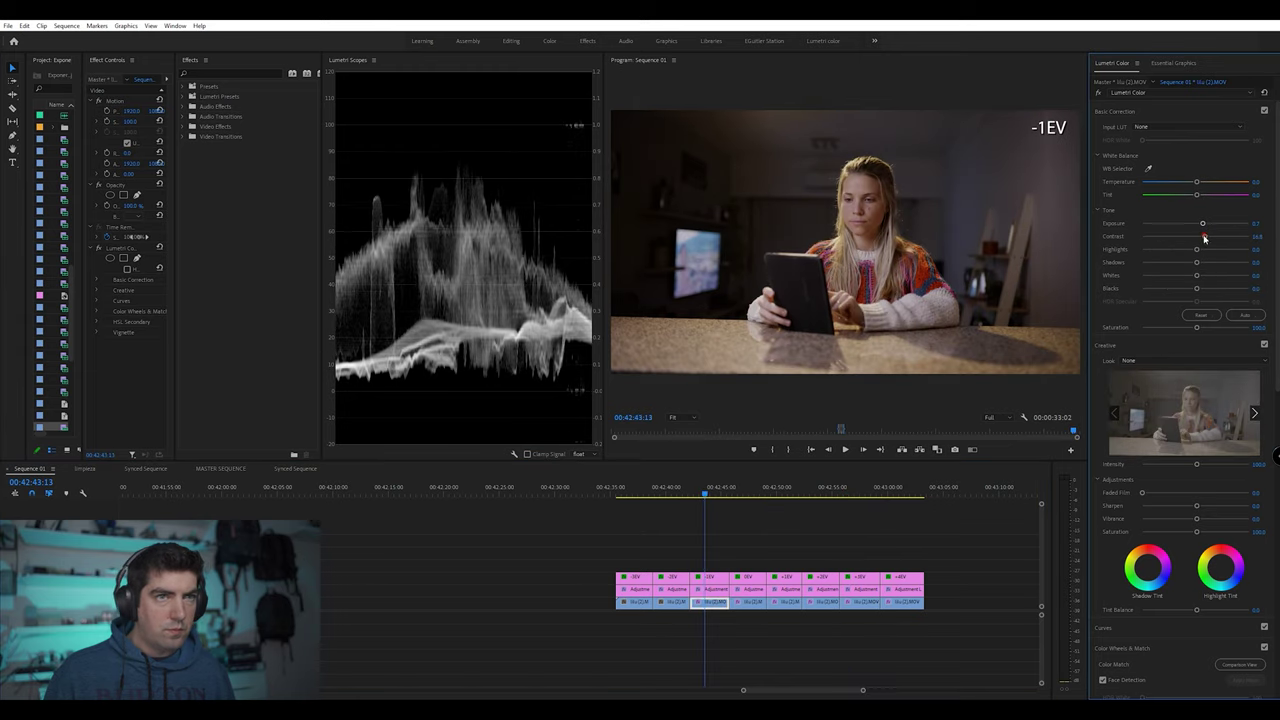
{"action": "left_click", "coordinate": [661, 488]}
{"action": "left_click", "coordinate": [677, 604]}
{"action": "left_click_drag", "start_coordinate": [1197, 223], "coordinate": [1207, 262]}
{"action": "mouse_move", "coordinate": [1197, 249]}
{"action": "left_mouse_down"}
{"action": "mouse_move", "coordinate": [1201, 236]}
{"action": "mouse_move", "coordinate": [1212, 262]}
{"action": "mouse_move", "coordinate": [1215, 223]}
{"action": "mouse_move", "coordinate": [1212, 263]}
{"action": "left_mouse_up"}
- Compare the grades of the -1EV and -2EV clips by moving the playhead between them
{"action": "left_click", "coordinate": [698, 491]}
{"action": "left_click", "coordinate": [656, 491]}
{"action": "left_click", "coordinate": [709, 487]}
{"action": "left_click", "coordinate": [673, 489]}
{"action": "left_click", "coordinate": [709, 490]}
{"action": "left_click", "coordinate": [677, 490]}
- Lower the -3EV clip's blacks to about -12 and cool its temperature slightly, matching it to the -2EV clip
{"action": "left_click", "coordinate": [635, 491]}
{"action": "left_click_drag", "start_coordinate": [1197, 288], "coordinate": [1194, 291]}
{"action": "left_click", "coordinate": [673, 489]}
{"action": "left_click", "coordinate": [638, 489]}
{"action": "left_click", "coordinate": [641, 489]}
{"action": "left_click", "coordinate": [1196, 182]}
- Play the graded sequence from the start of the -3EV clip to +4EV in an enlarged program monitor and restore the layout
{"action": "left_click_drag", "start_coordinate": [673, 489], "coordinate": [622, 492]}
{"action": "left_click", "coordinate": [660, 520]}
{"action": "left_click", "coordinate": [660, 520]}
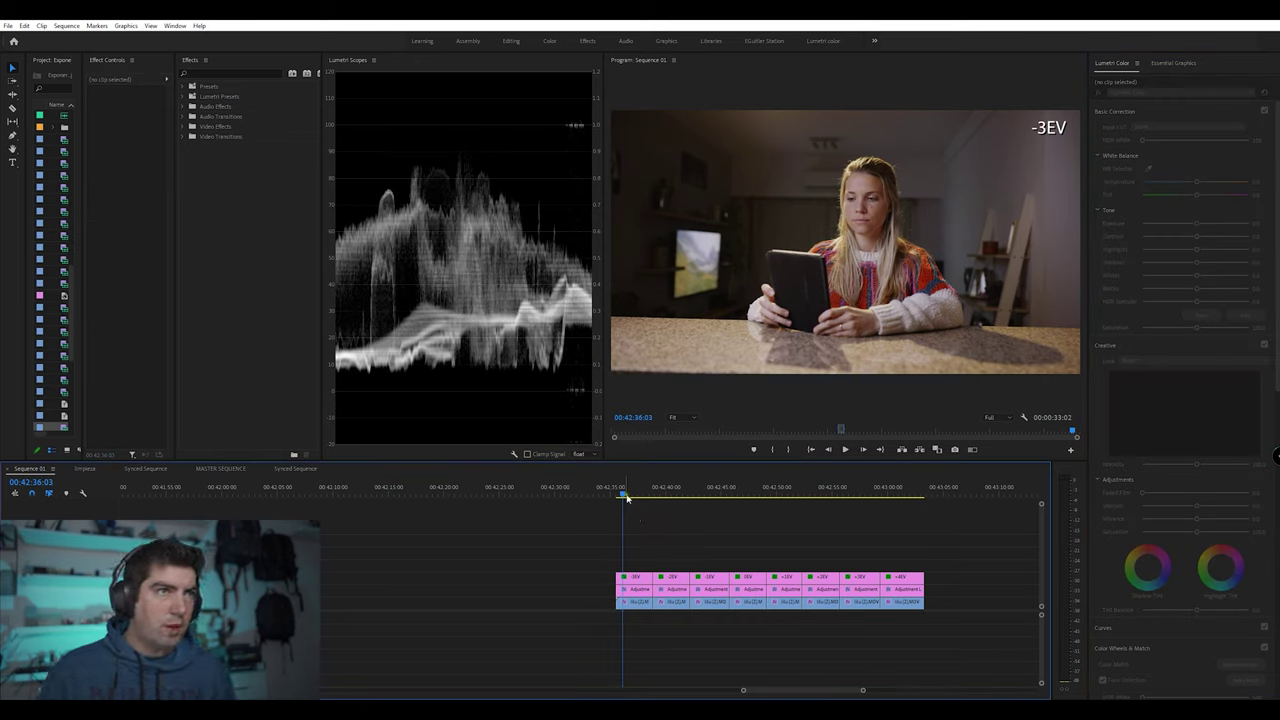
{"action": "key", "text": "Up"}
{"action": "left_click", "coordinate": [823, 281]}
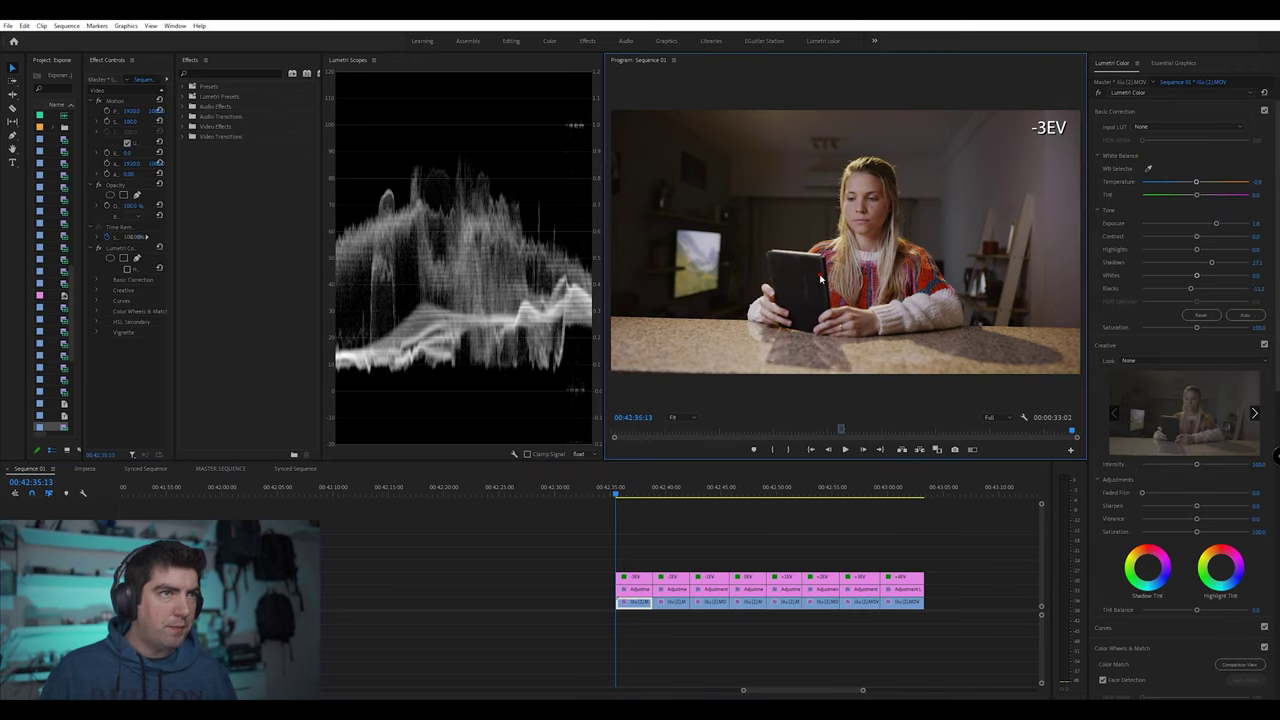
{"action": "key", "text": "grave"}
{"action": "key", "text": "space"}
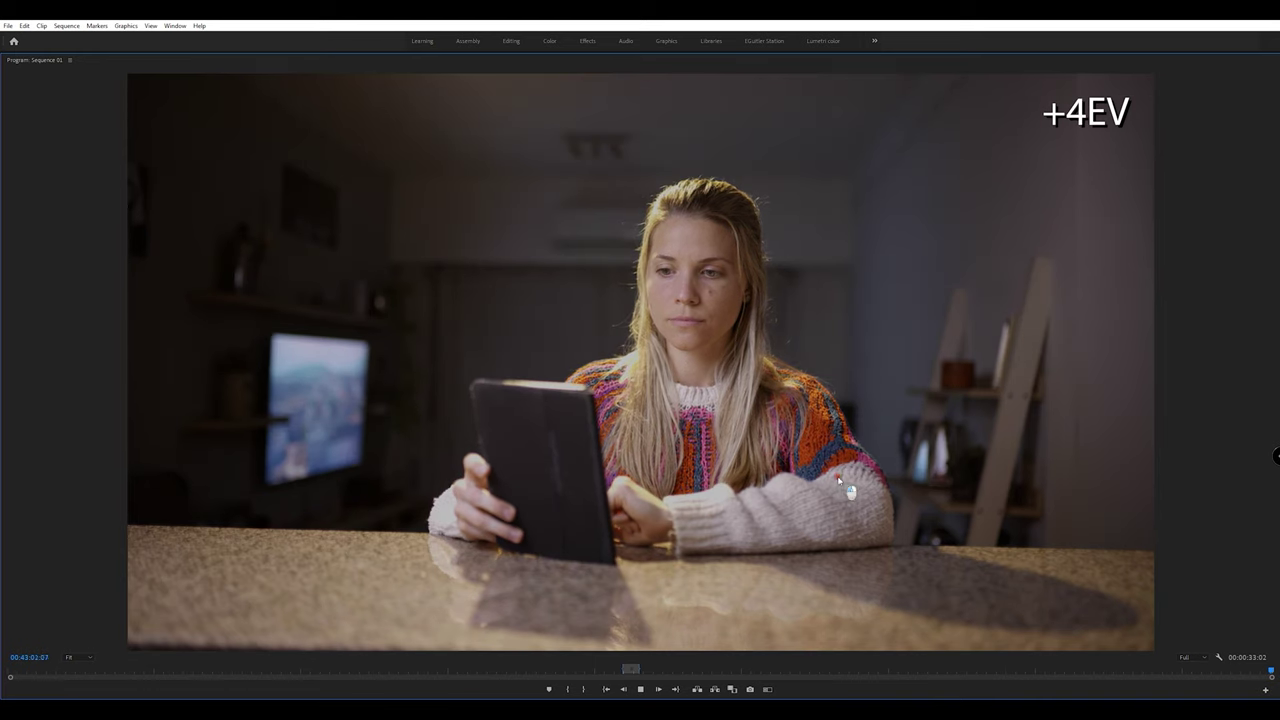
{"action": "key", "text": "grave"}
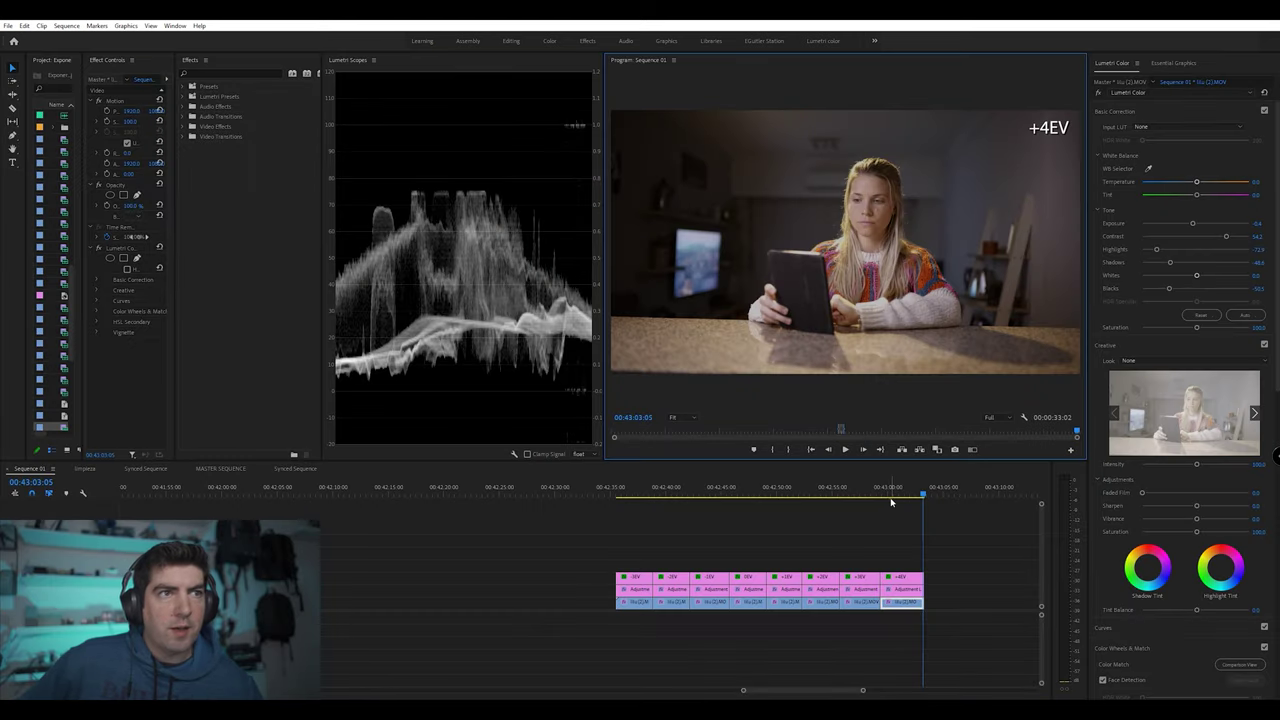
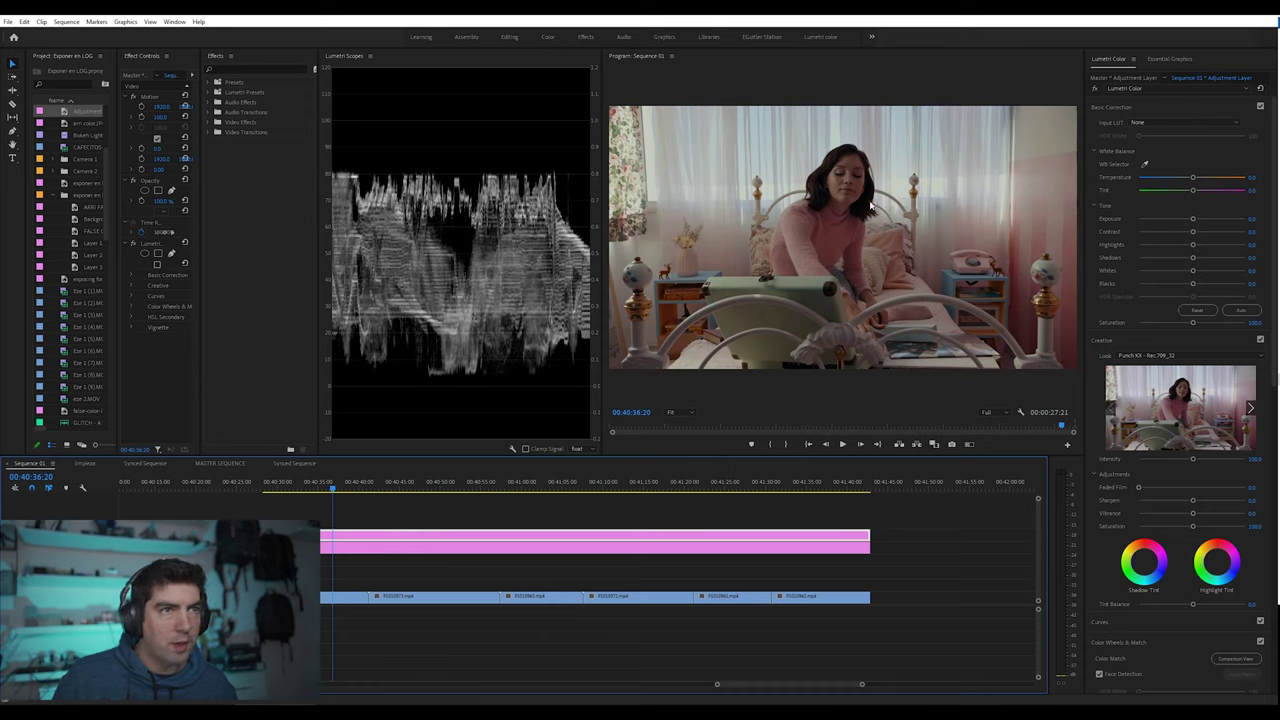
- Examine the waveforms of the bedroom, skirt and mirror shots at different points of the timeline
{"action": "left_click", "coordinate": [412, 490]}
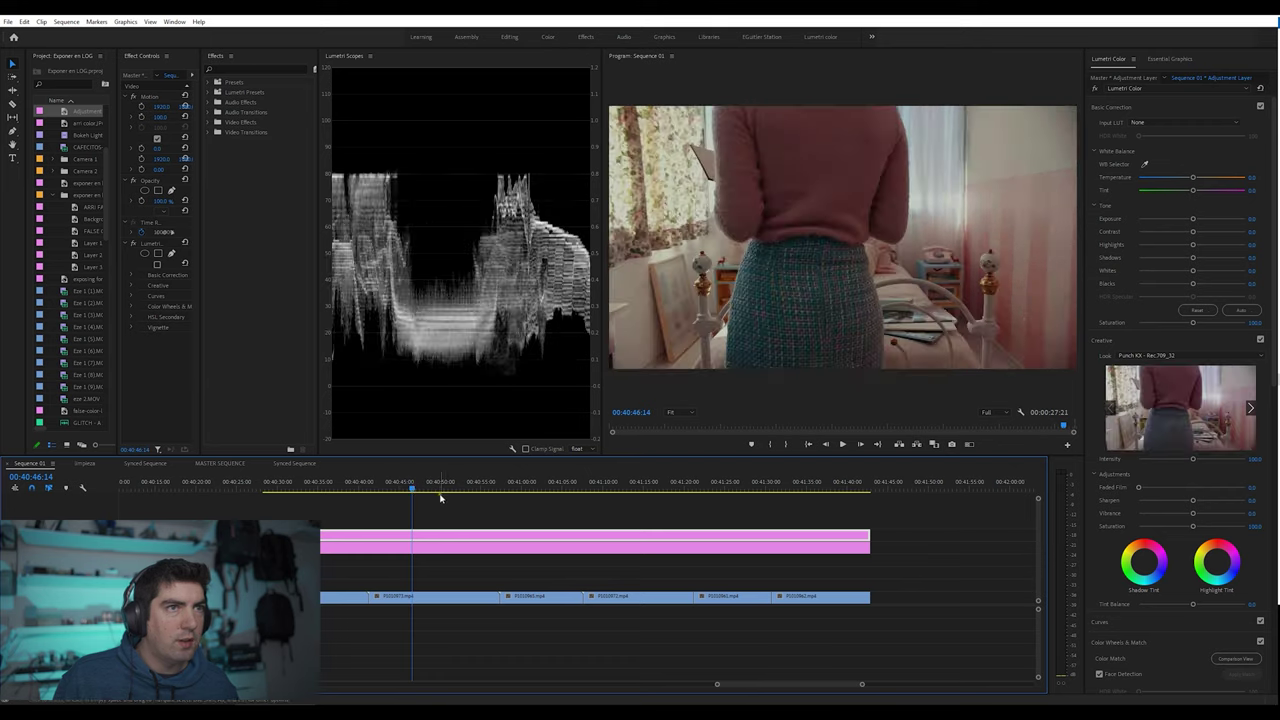
{"action": "left_click", "coordinate": [530, 487]}
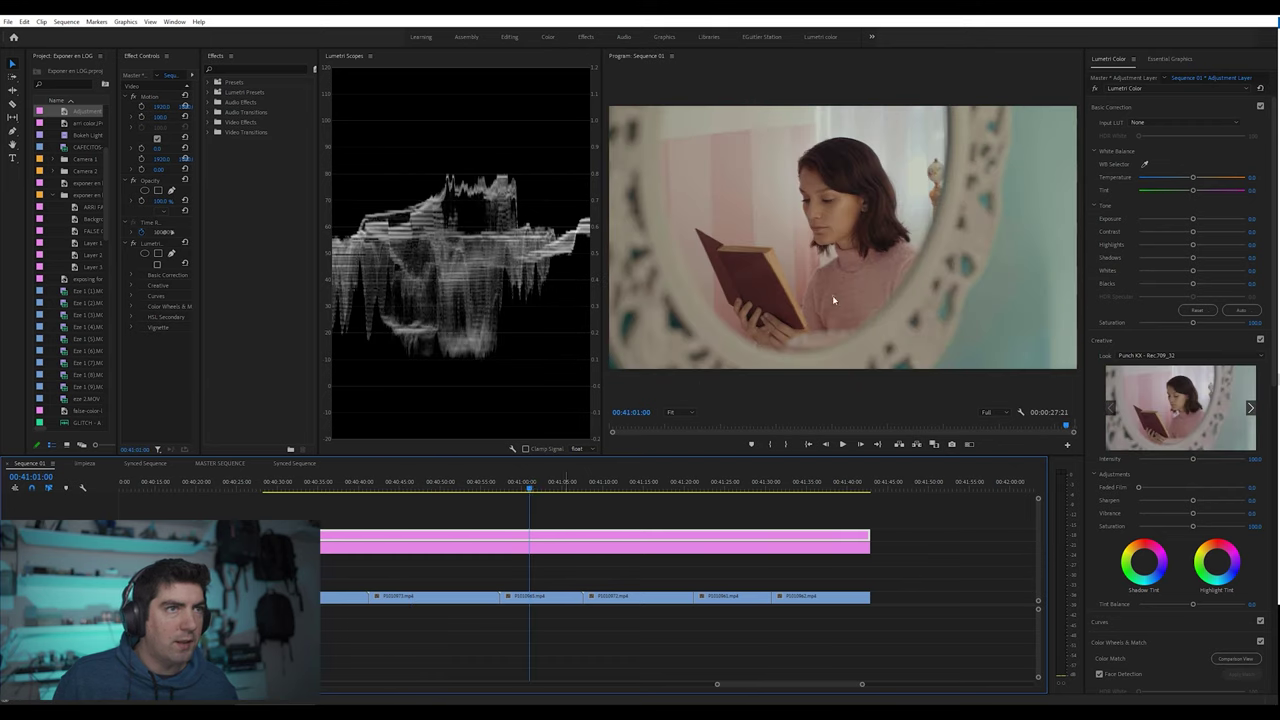
{"action": "mouse_move", "coordinate": [536, 490]}
{"action": "left_mouse_down"}
{"action": "mouse_move", "coordinate": [551, 490]}
{"action": "mouse_move", "coordinate": [533, 490]}
{"action": "left_mouse_up"}
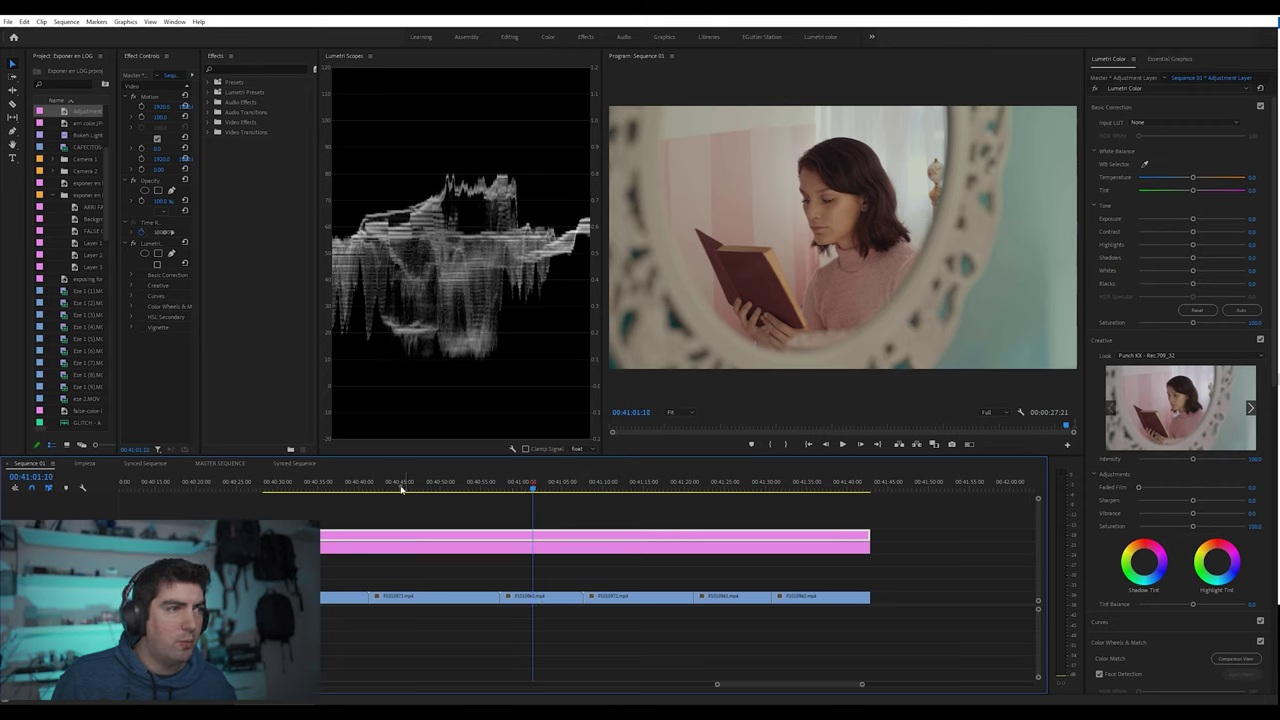
{"action": "left_click", "coordinate": [316, 487]}
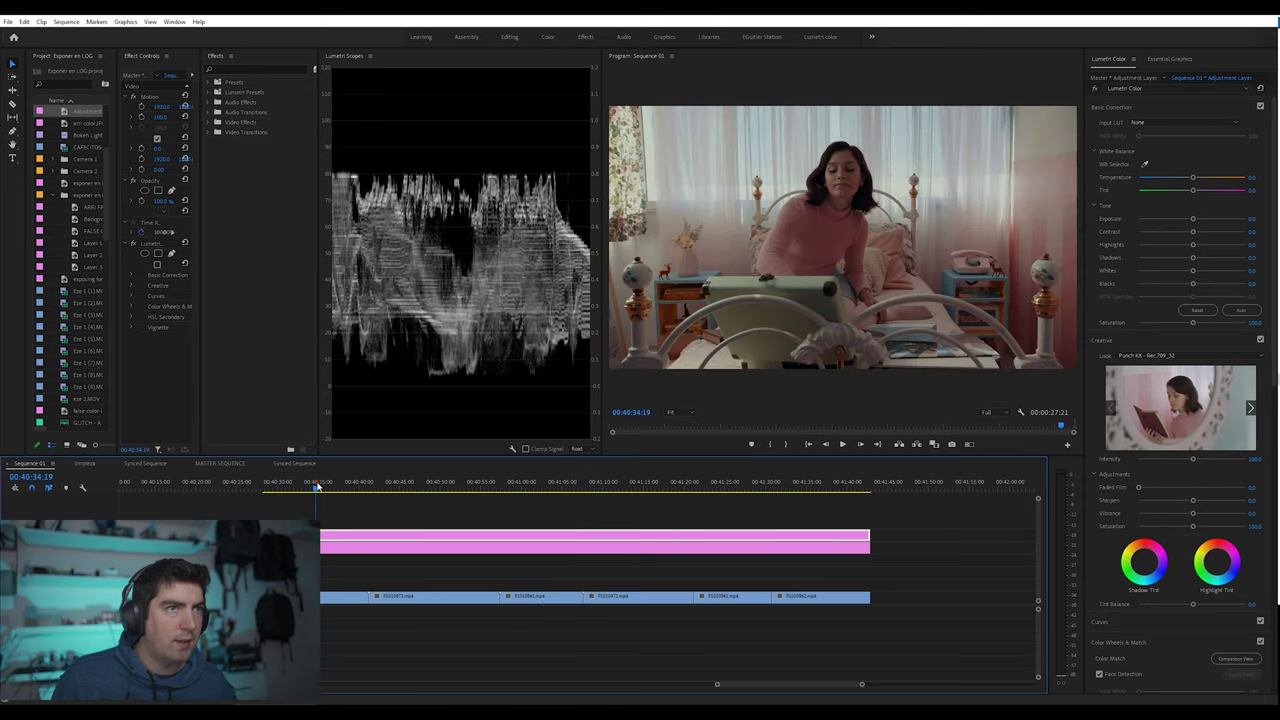
{"action": "left_click", "coordinate": [622, 486]}
{"action": "left_click", "coordinate": [327, 485]}
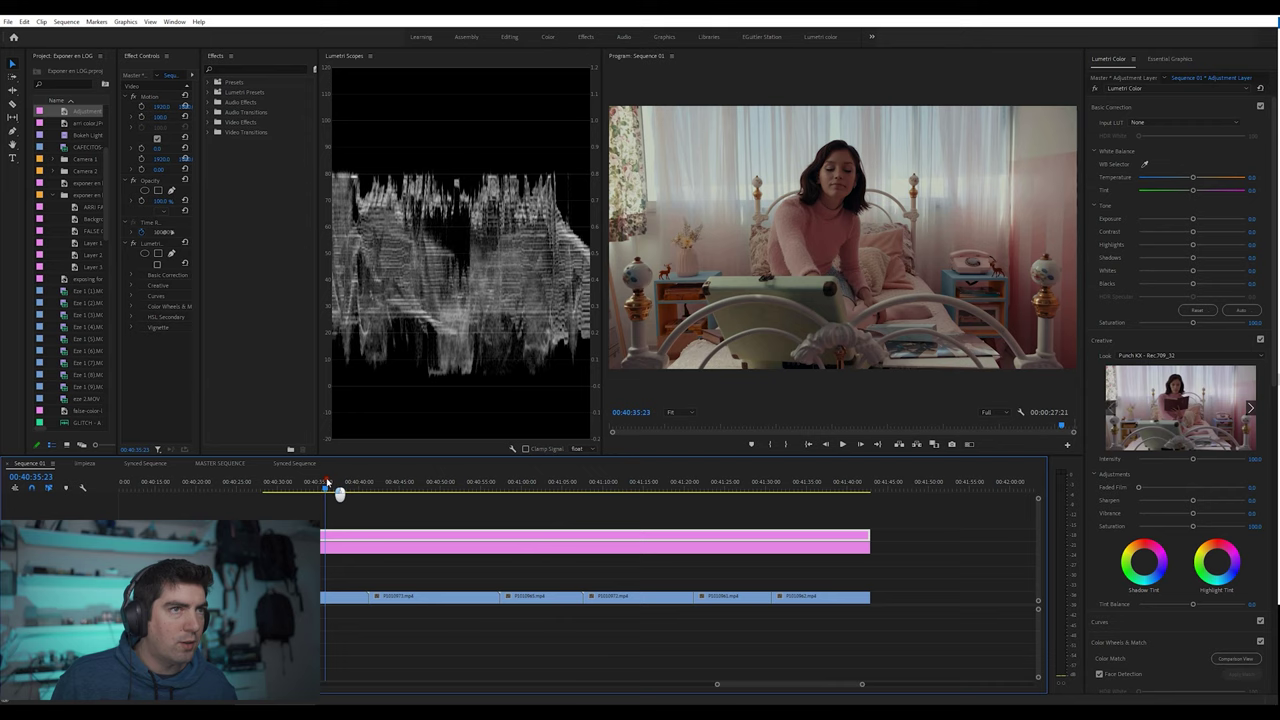
{"action": "left_click", "coordinate": [618, 487]}
{"action": "left_click", "coordinate": [331, 485]}
{"action": "left_click", "coordinate": [680, 484]}
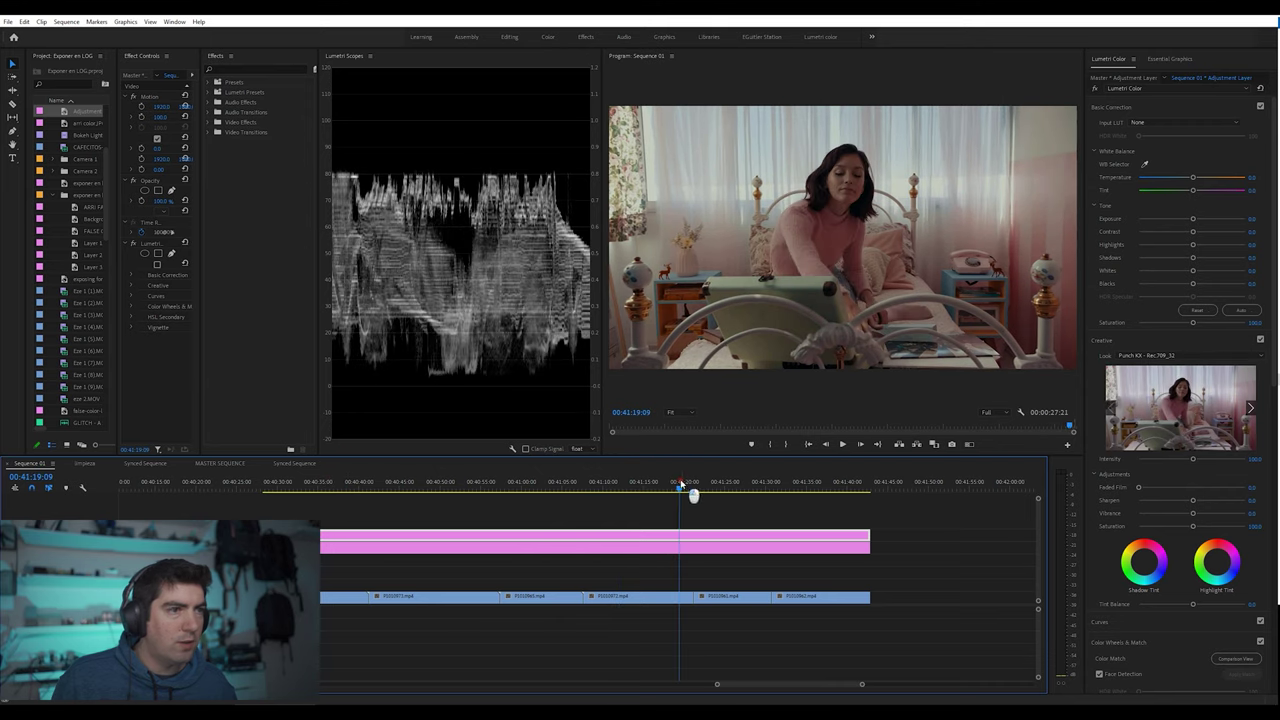
- Compare the last two shots of the bedroom sequence by switching the playhead between them
{"action": "left_click", "coordinate": [726, 486]}
{"action": "left_click", "coordinate": [791, 488]}
{"action": "left_click", "coordinate": [724, 488]}
{"action": "left_click", "coordinate": [792, 488]}
{"action": "left_click", "coordinate": [737, 486]}
{"action": "left_click", "coordinate": [786, 486]}
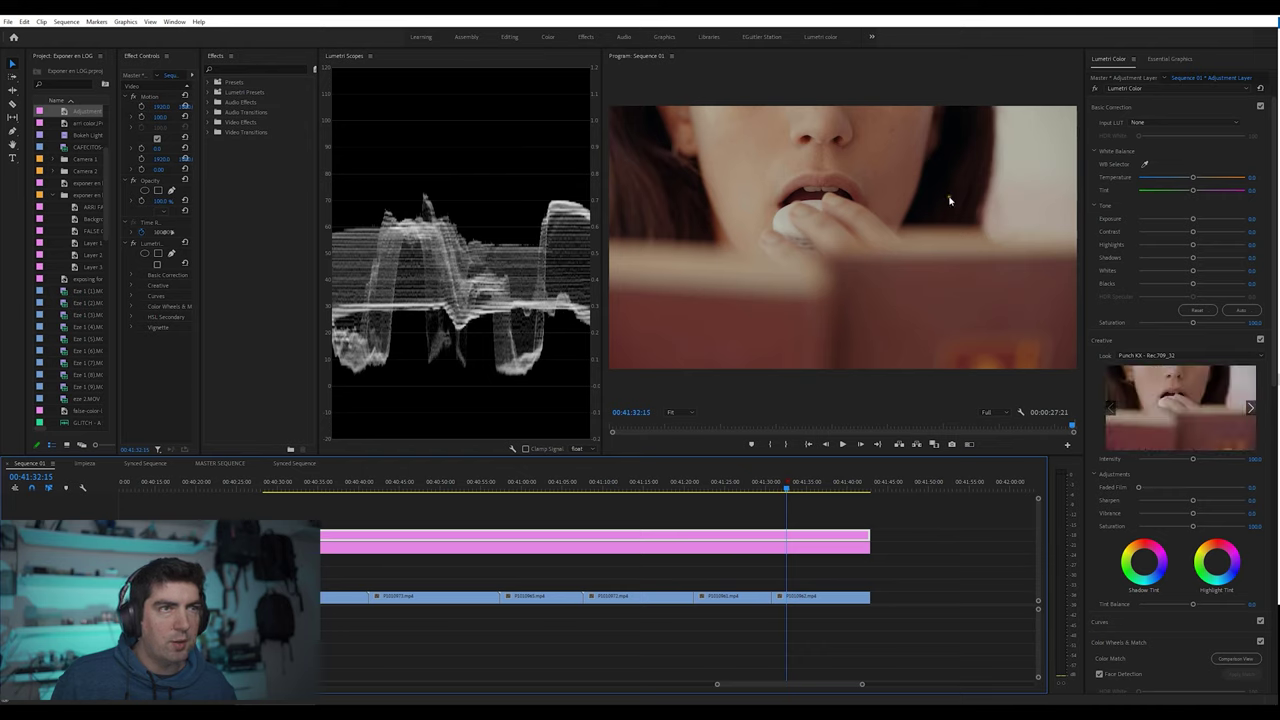
- Add another adjustment layer above the existing ones, extend it to the end of the bedroom clips and select it
{"action": "left_click", "coordinate": [817, 514]}
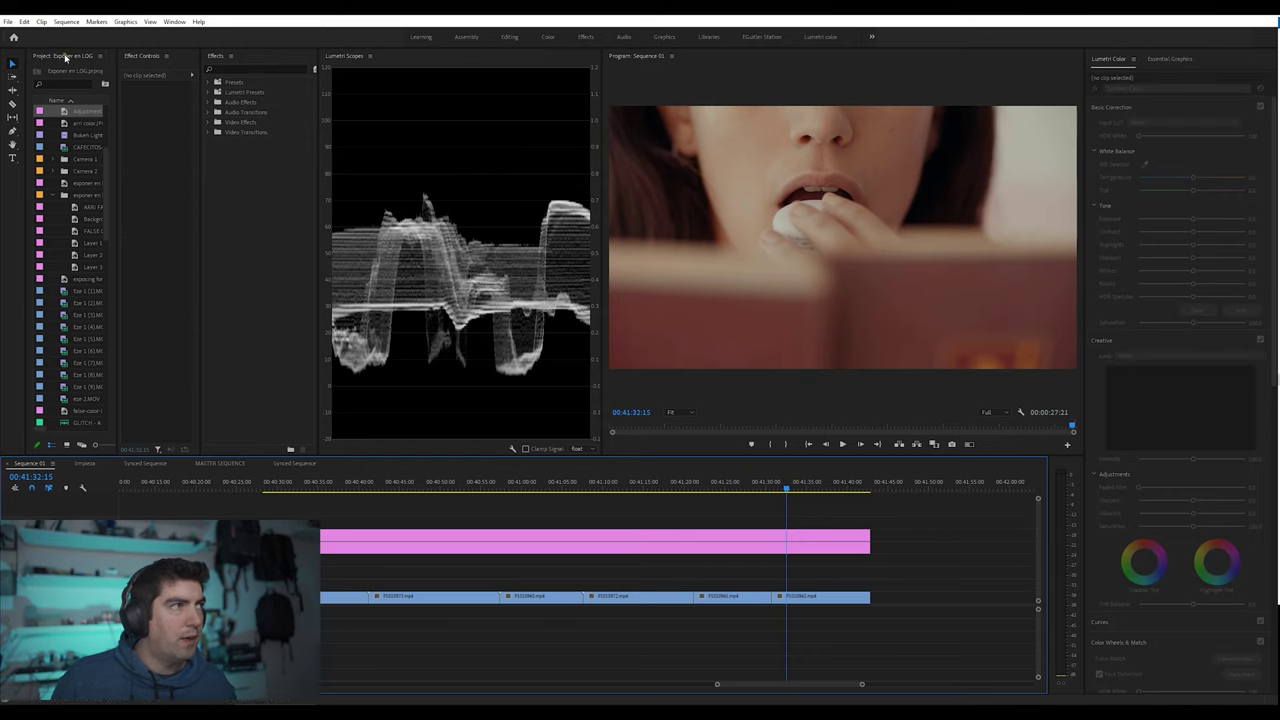
{"action": "left_click_drag", "start_coordinate": [82, 112], "coordinate": [265, 520]}
{"action": "left_click_drag", "start_coordinate": [355, 524], "coordinate": [870, 523]}
{"action": "left_click", "coordinate": [838, 524]}
{"action": "left_click", "coordinate": [838, 525]}
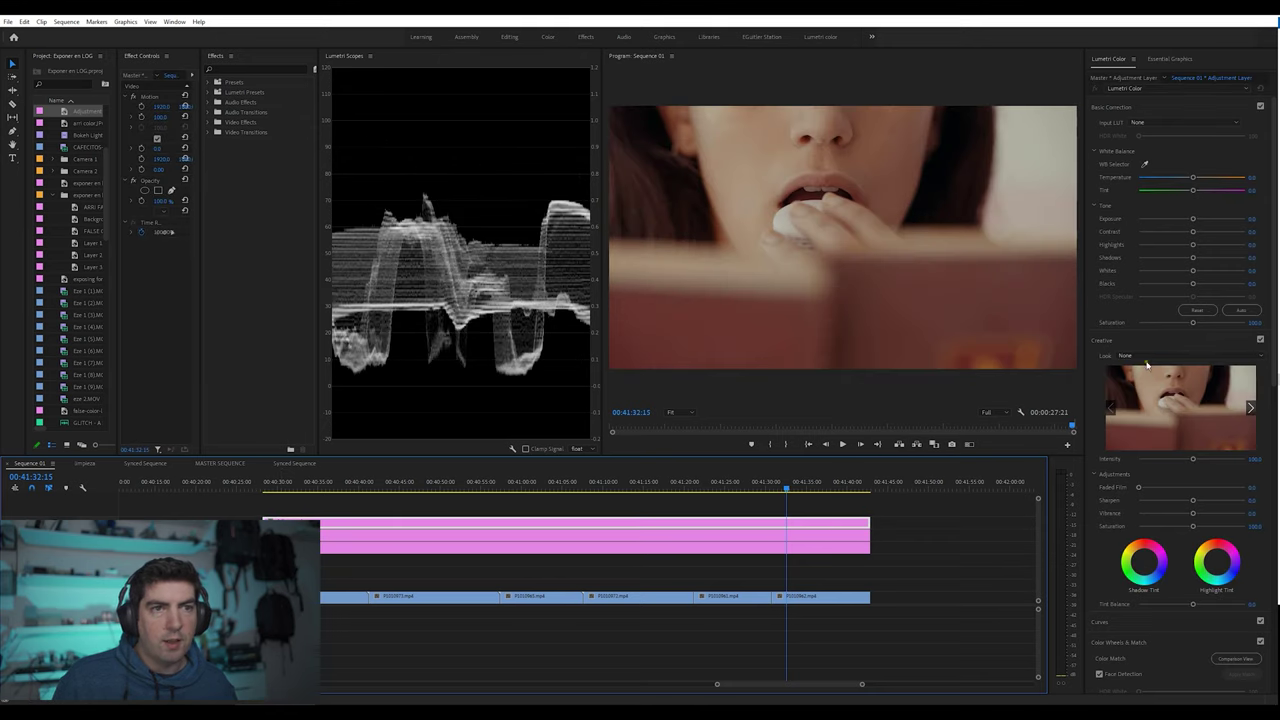
- Load the false color LUT FLSCLRV2.3dl as the creative look on the top adjustment layer
{"action": "left_click", "coordinate": [1147, 360]}
{"action": "left_click", "coordinate": [1172, 44]}
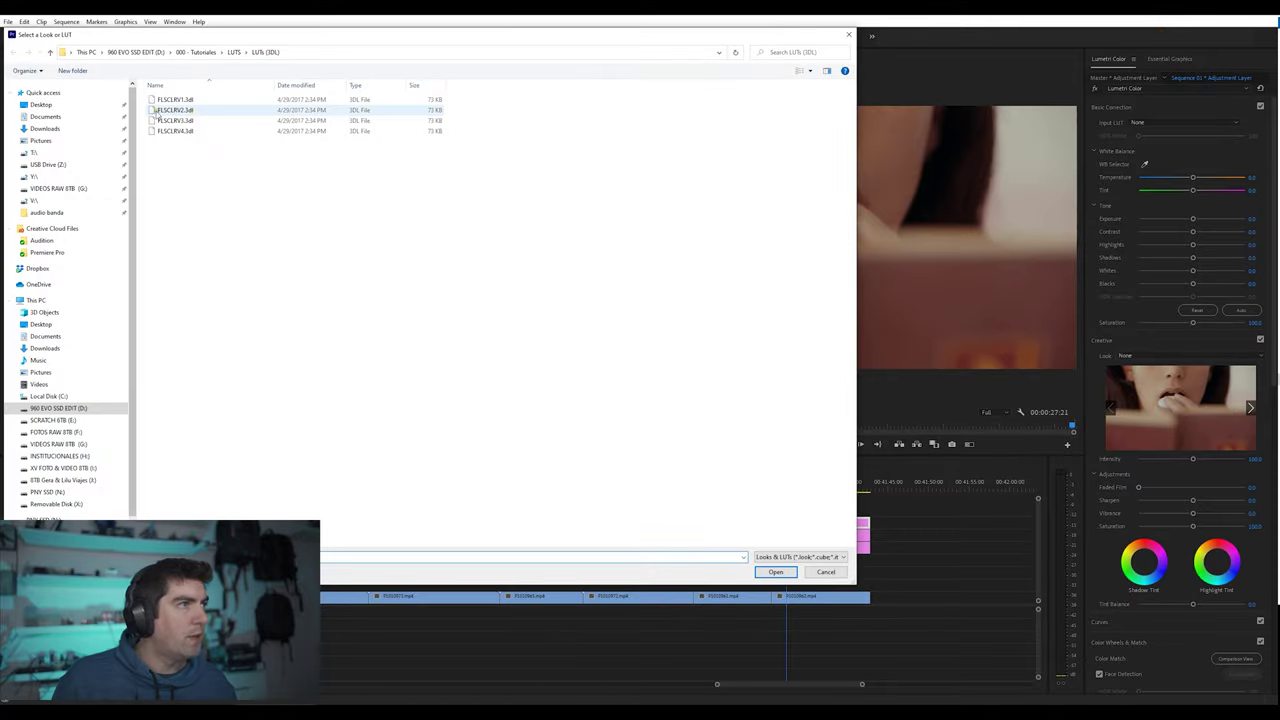
{"action": "left_click", "coordinate": [182, 112]}
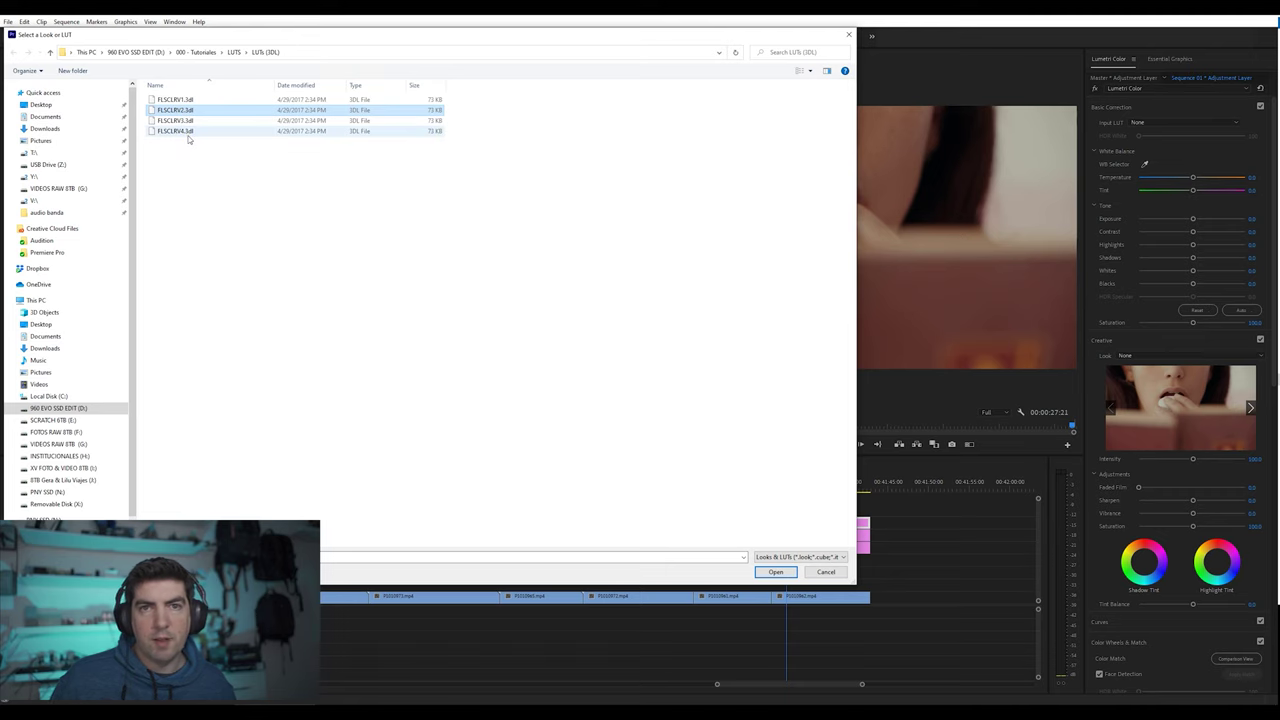
{"action": "double_click", "coordinate": [182, 111]}
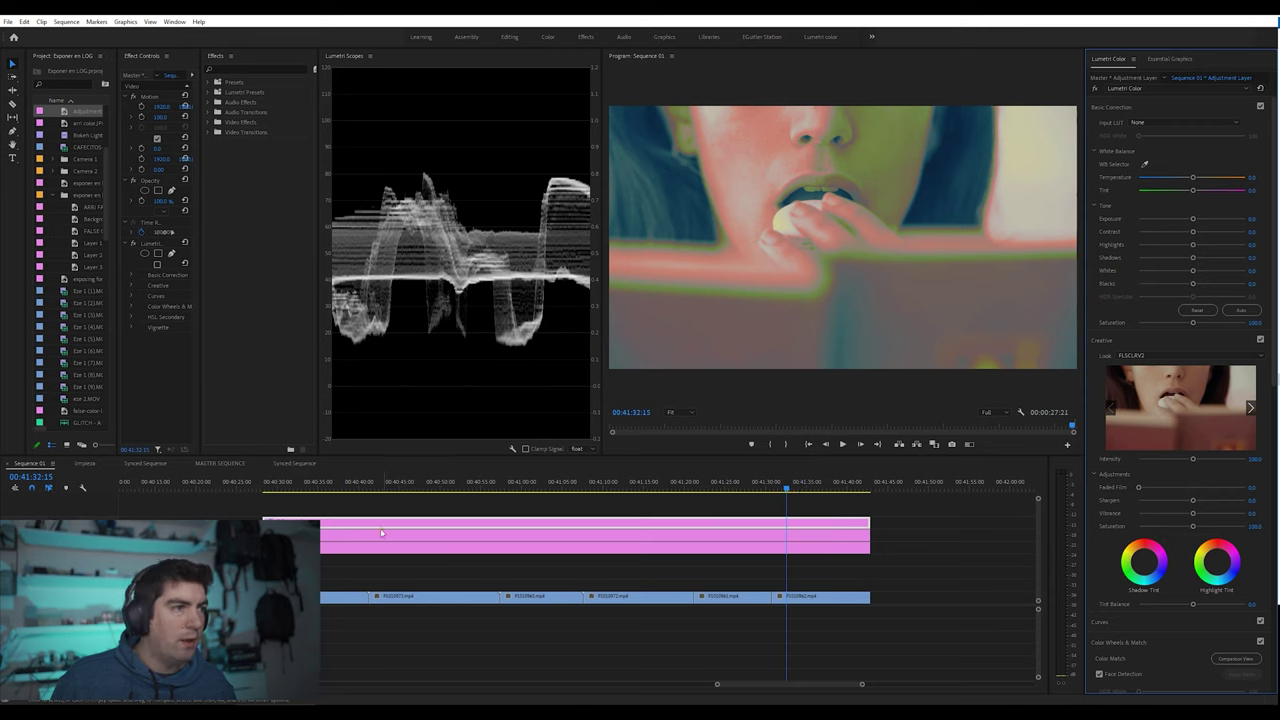
- Try lowering the false color layer's exposure to about -2.9 on the first bedroom shot, and reset it
{"action": "left_click", "coordinate": [300, 486]}
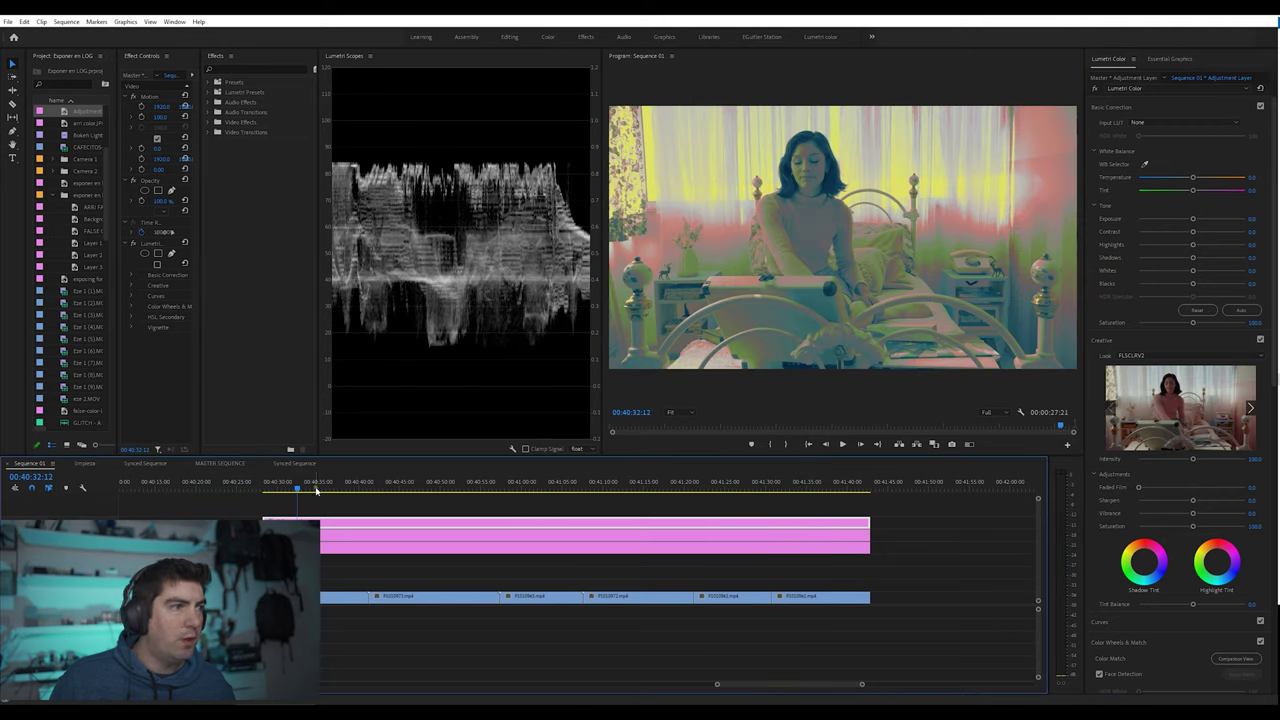
{"action": "left_click", "coordinate": [316, 487]}
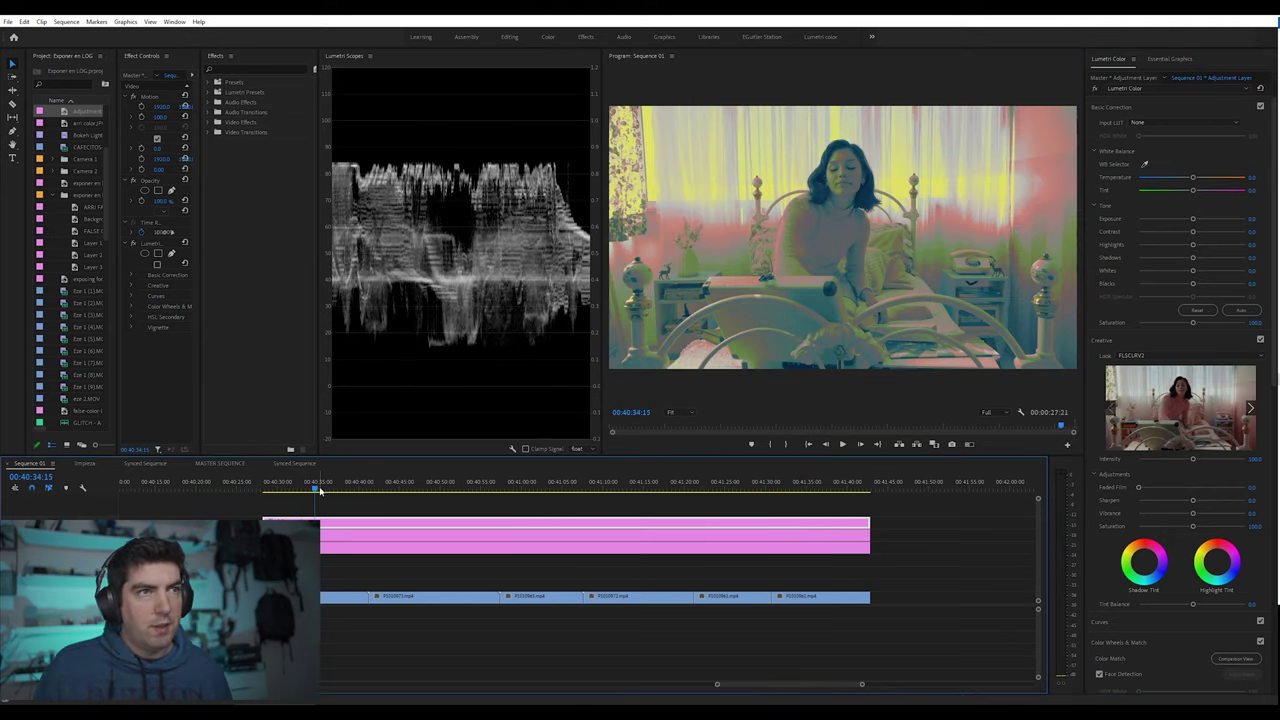
{"action": "left_click_drag", "start_coordinate": [1194, 219], "coordinate": [1160, 222]}
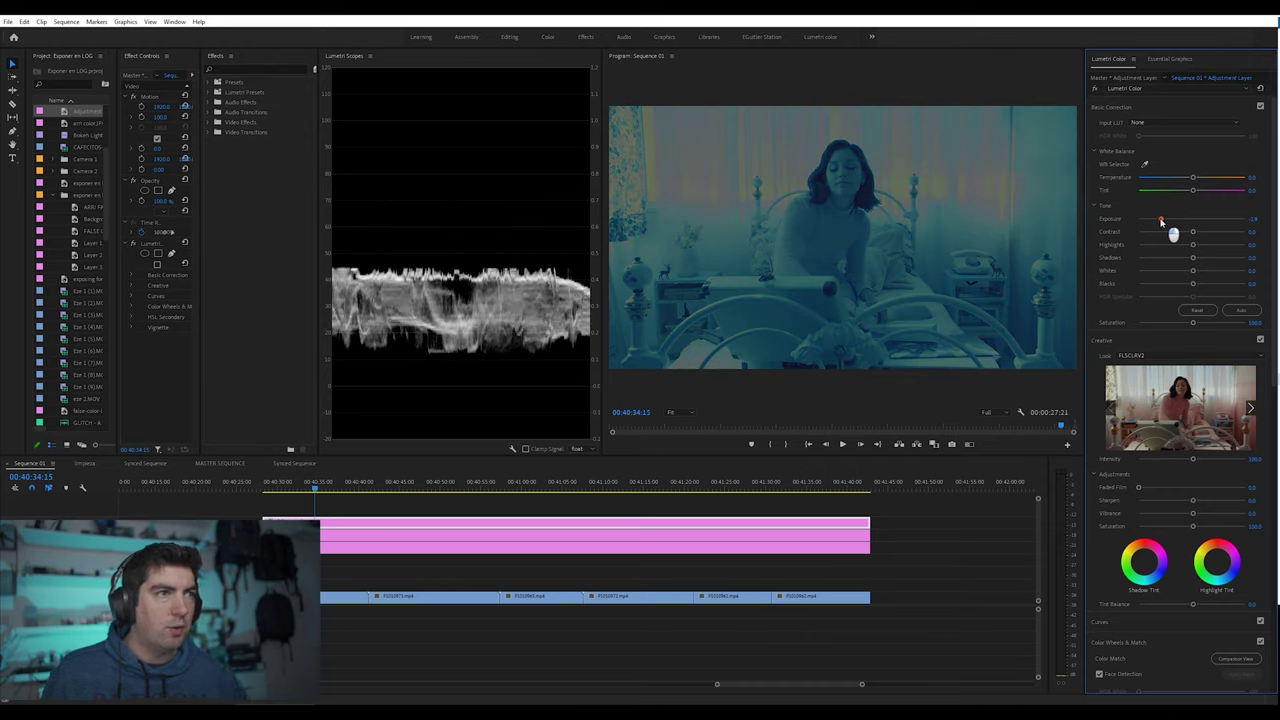
{"action": "double_click", "coordinate": [1160, 222]}
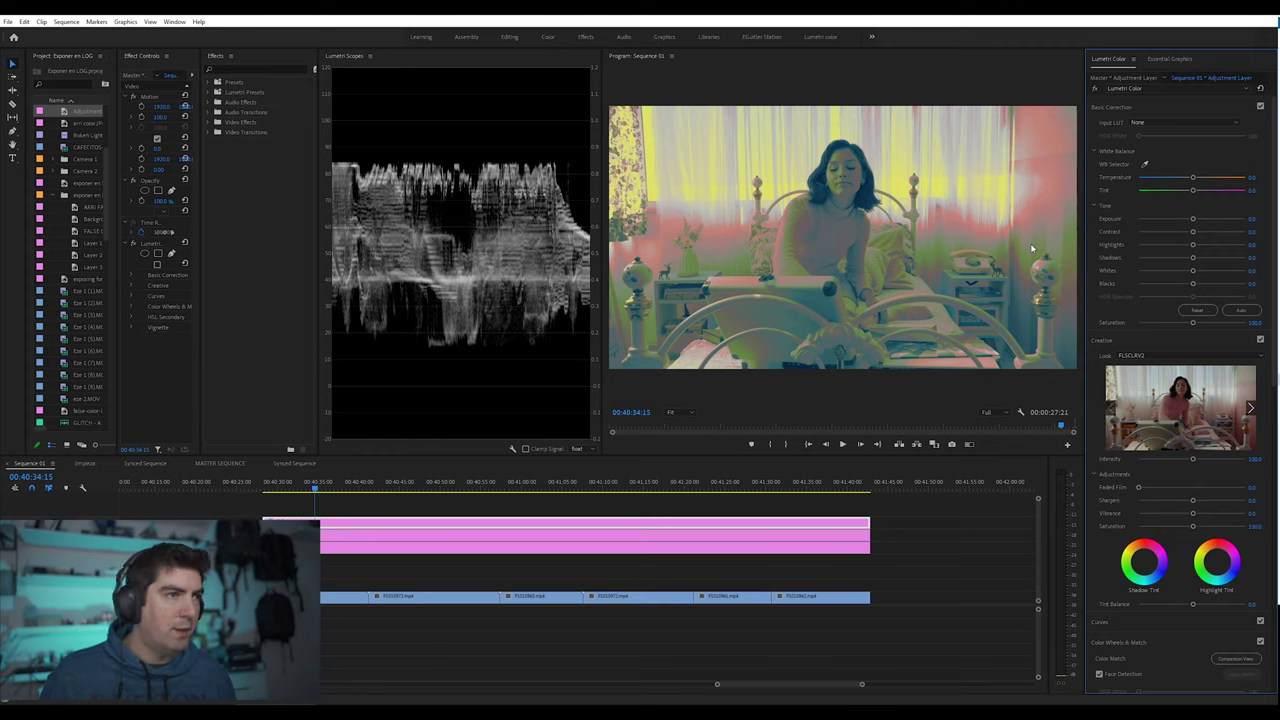
- Compare the skin exposure of the mirror shot and the first bedroom shot with the false color view on and off
{"action": "left_click", "coordinate": [535, 484]}
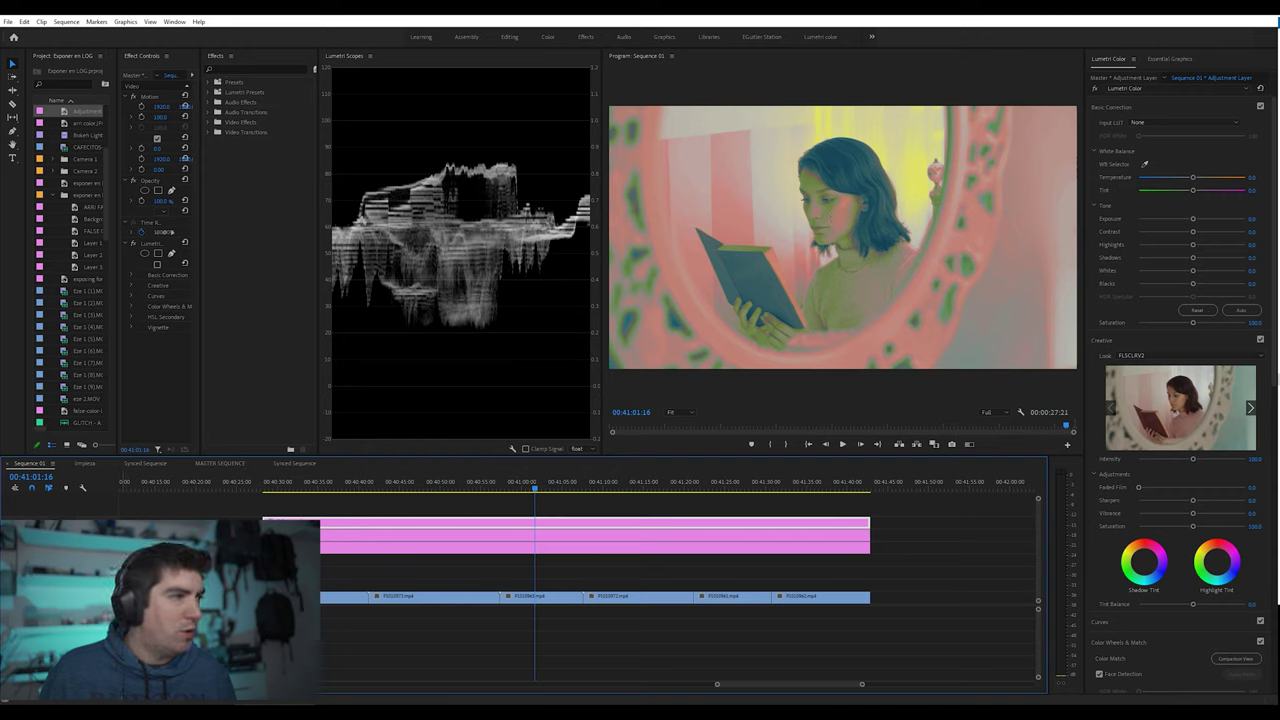
{"action": "key", "text": "ctrl+z"}
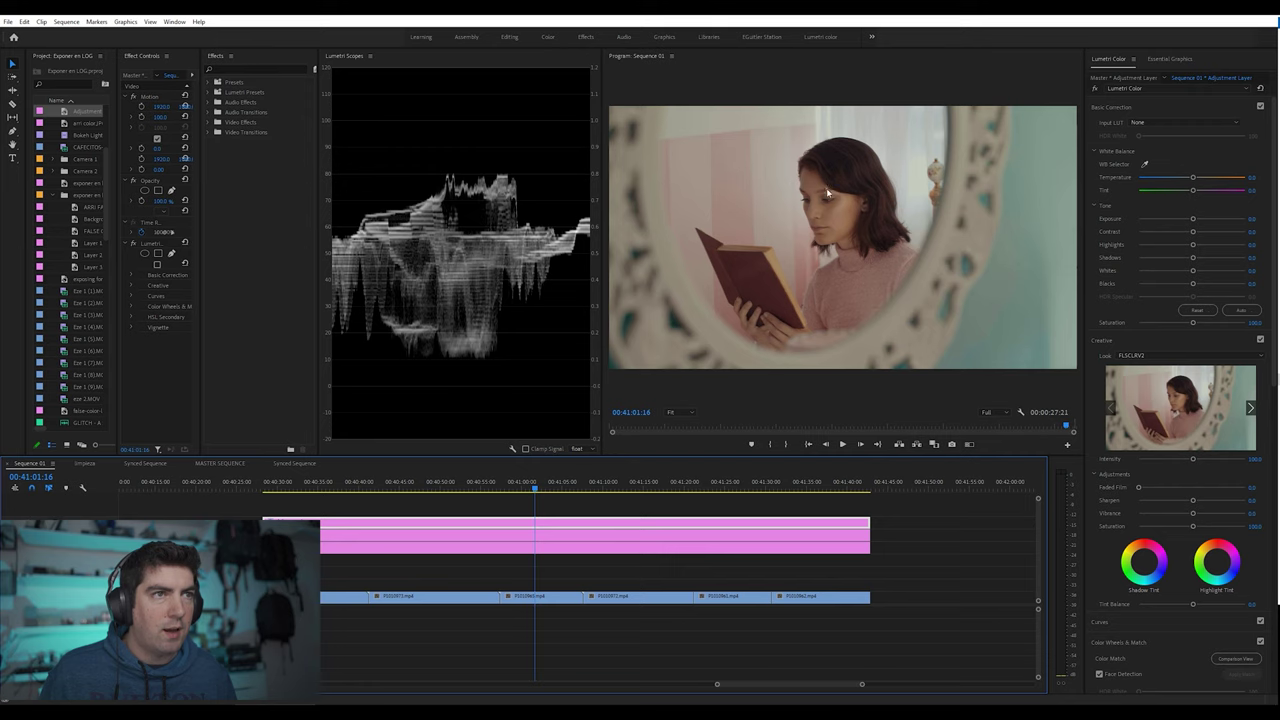
{"action": "left_click", "coordinate": [317, 484]}
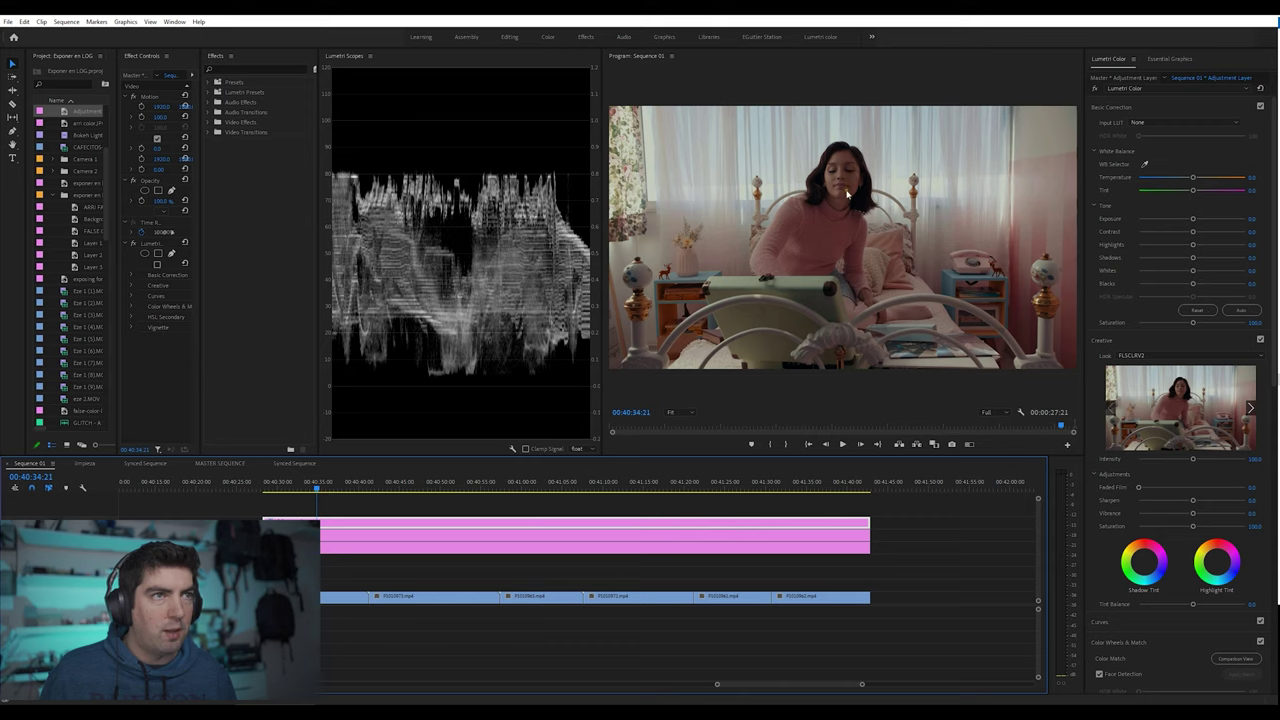
{"action": "left_click", "coordinate": [521, 486]}
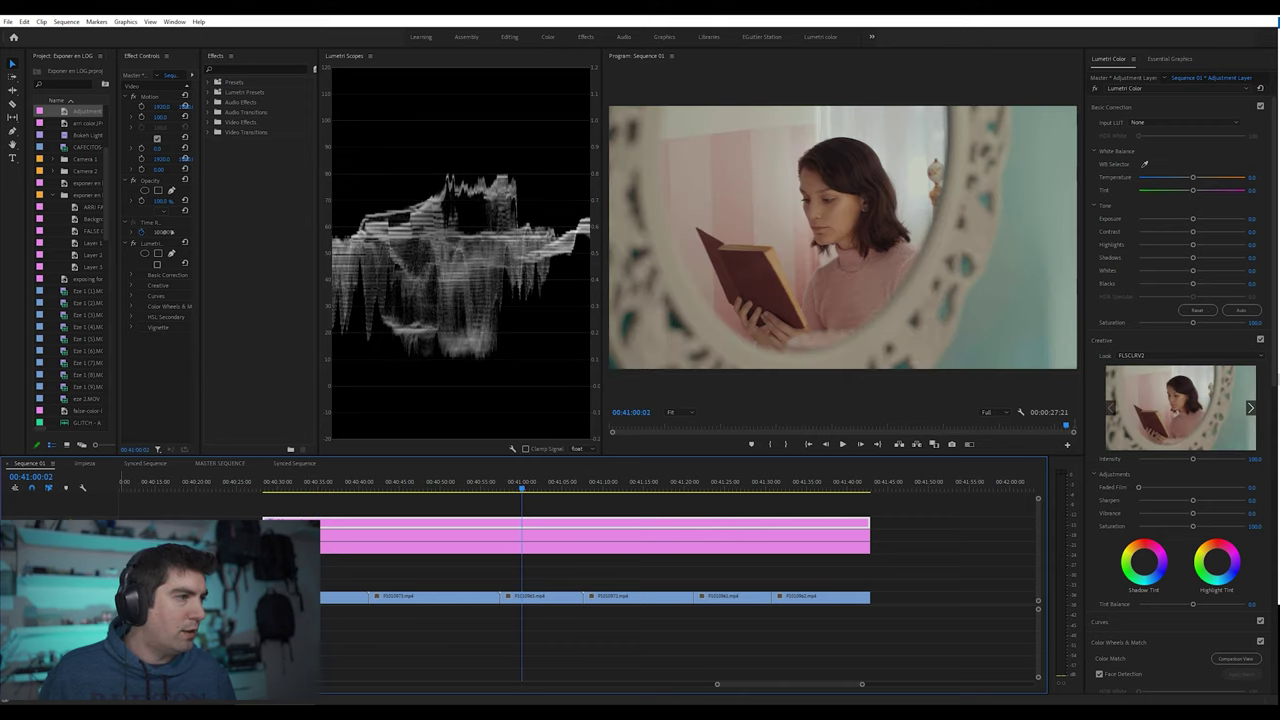
- Set the first bedroom clip's exposure to 0.2 and shadows to about 29 under the false color view
{"action": "scroll", "coordinate": [390, 572], "scroll_direction": "up", "scroll_amount": 1, "text": "alt"}
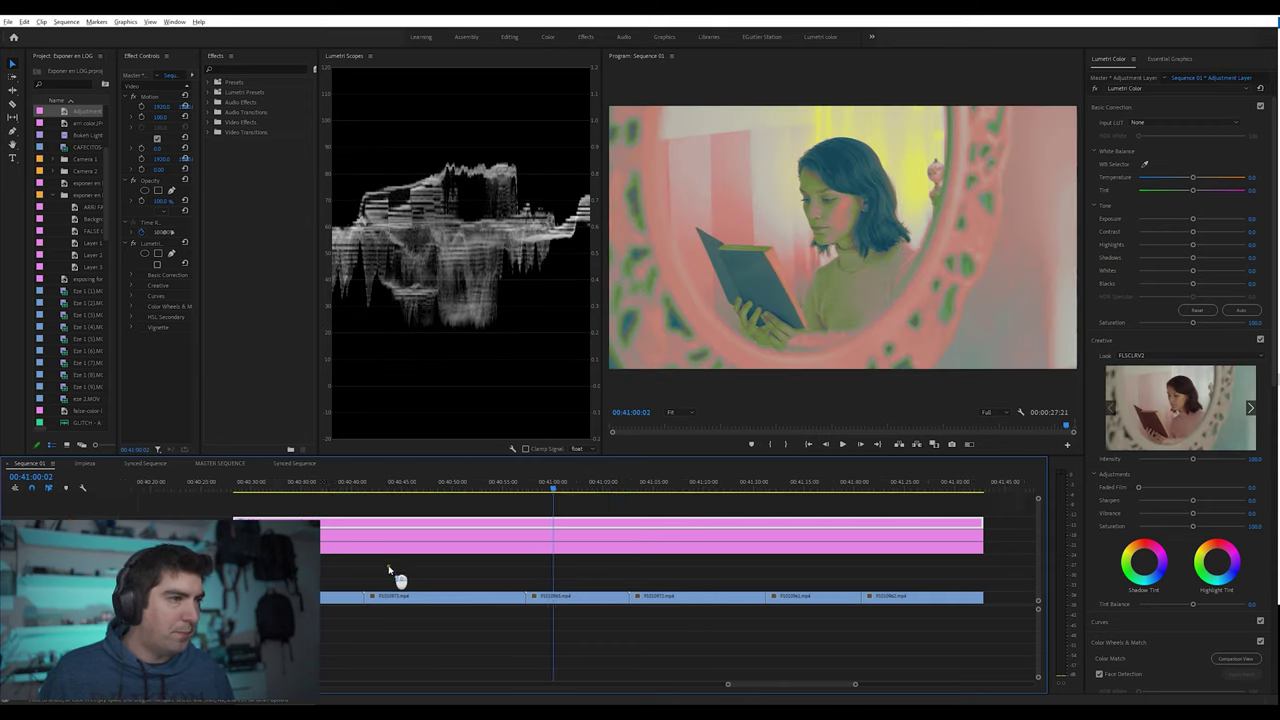
{"action": "left_click", "coordinate": [274, 486]}
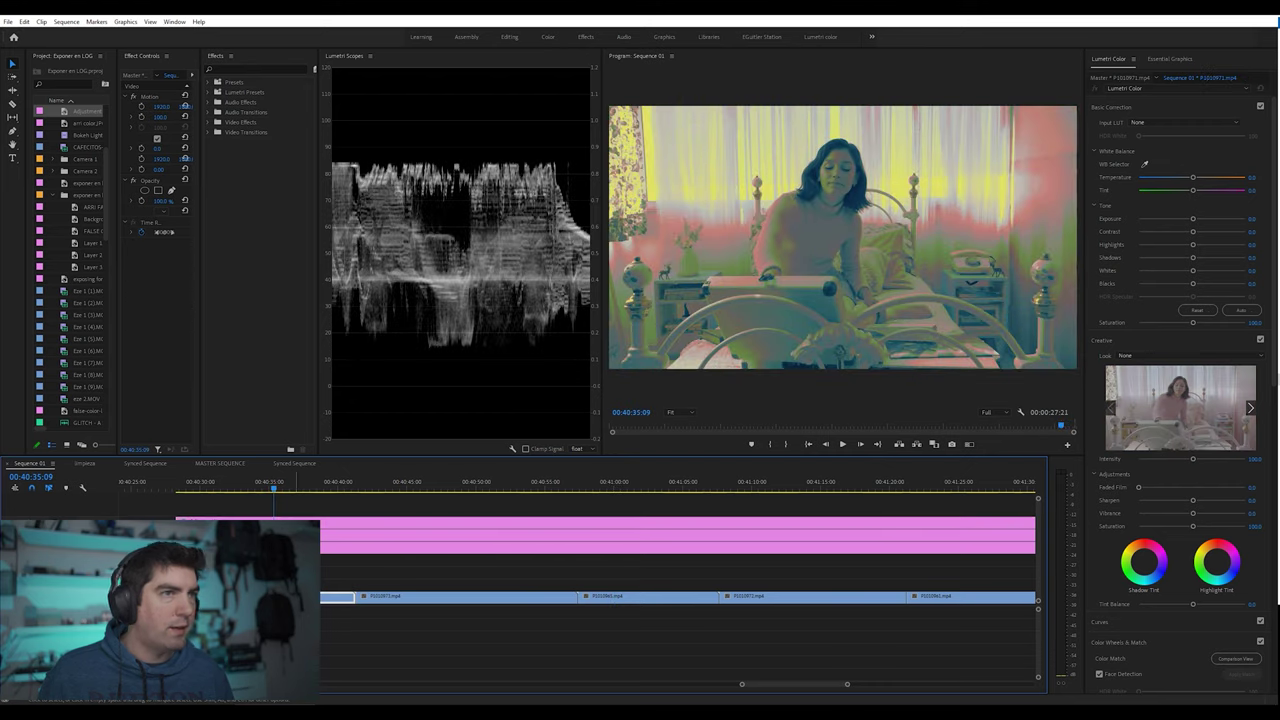
{"action": "left_click_drag", "start_coordinate": [1193, 220], "coordinate": [1208, 259]}
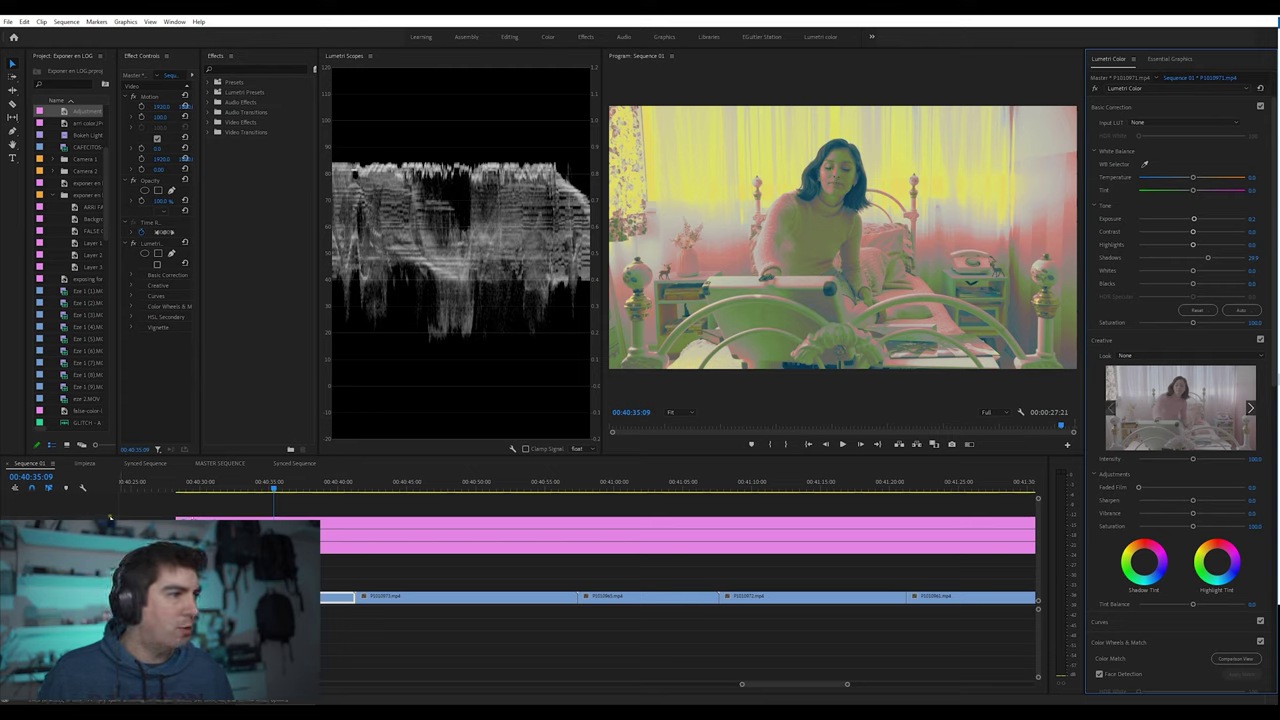
- Hide the false color layer and compare the first bedroom shot with the mirror shot by switching the playhead between them
{"action": "left_click", "coordinate": [88, 523]}
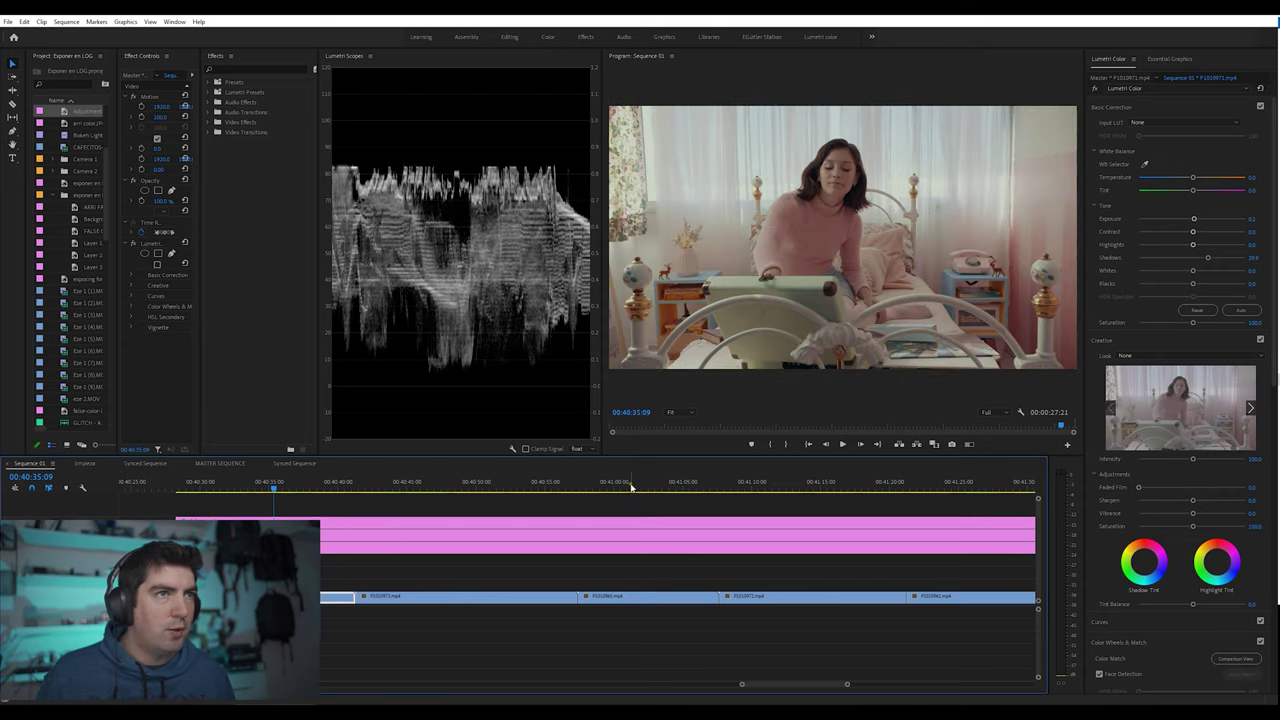
{"action": "left_click", "coordinate": [628, 482]}
{"action": "left_click", "coordinate": [270, 482]}
{"action": "left_click", "coordinate": [627, 485]}
{"action": "left_click", "coordinate": [297, 483]}
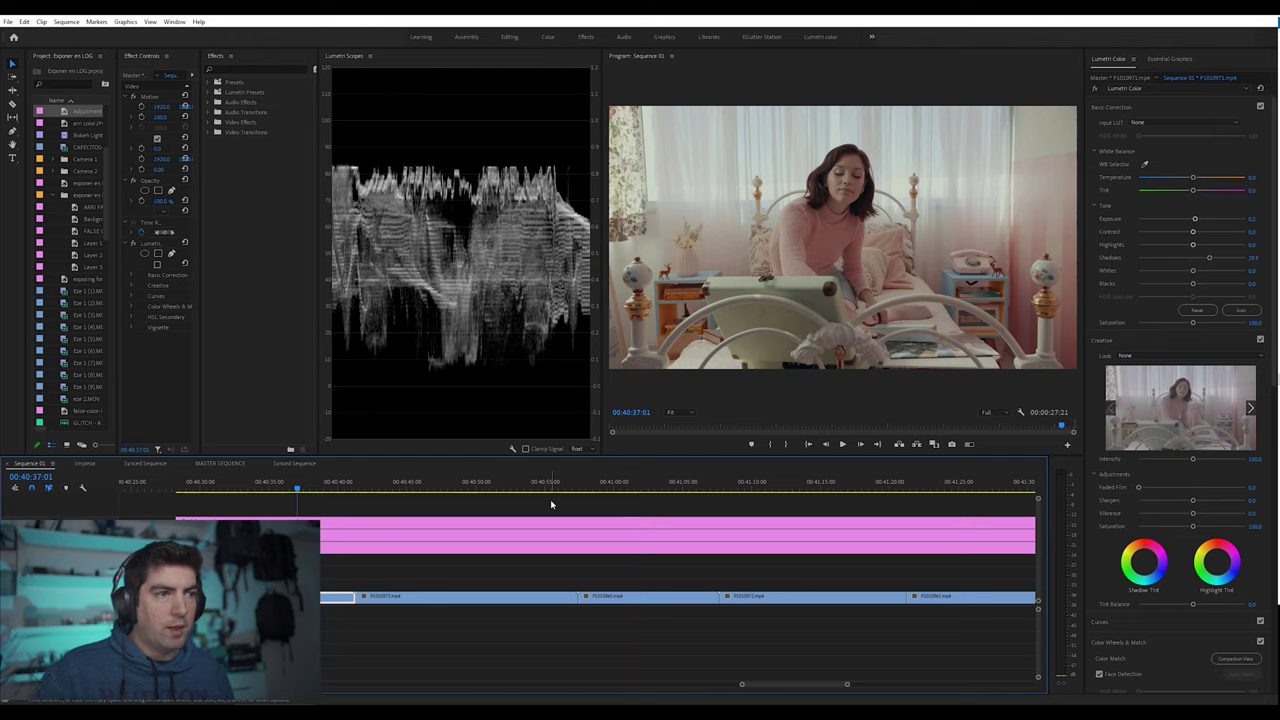
{"action": "key", "text": "Down"}
{"action": "key", "text": "Up"}
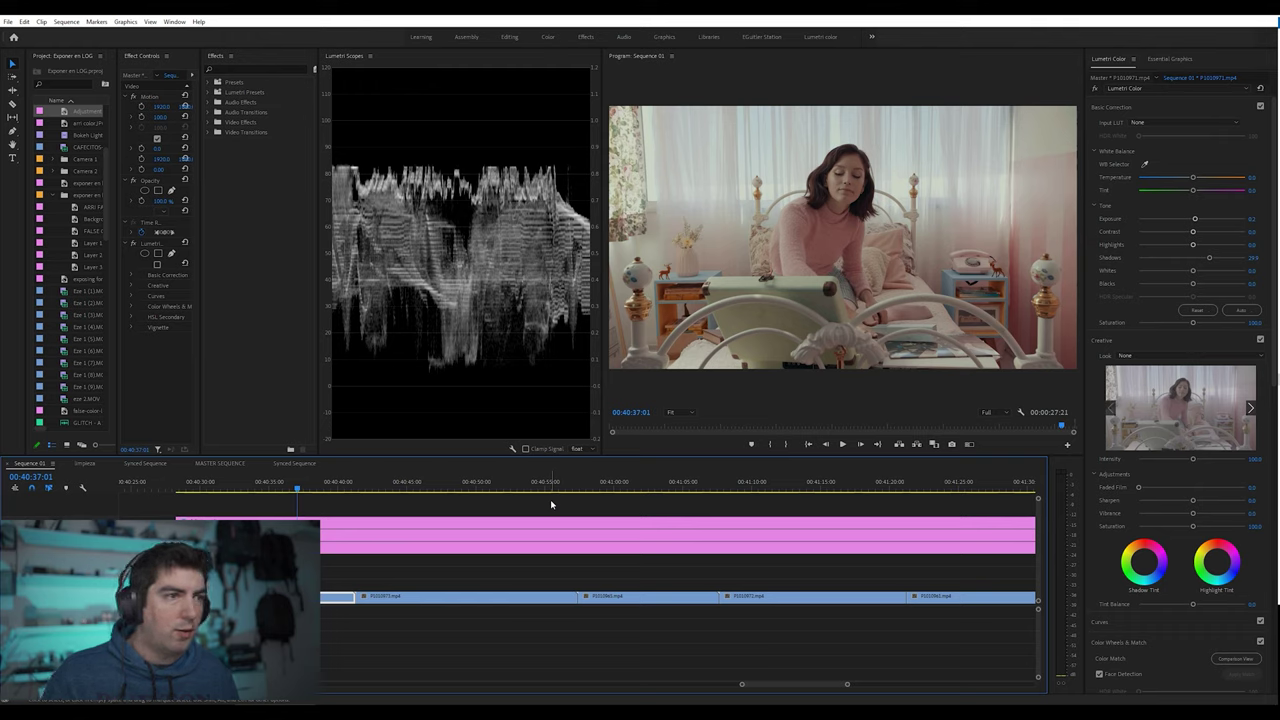
{"action": "key", "text": "Down"}
{"action": "key", "text": "Up"}
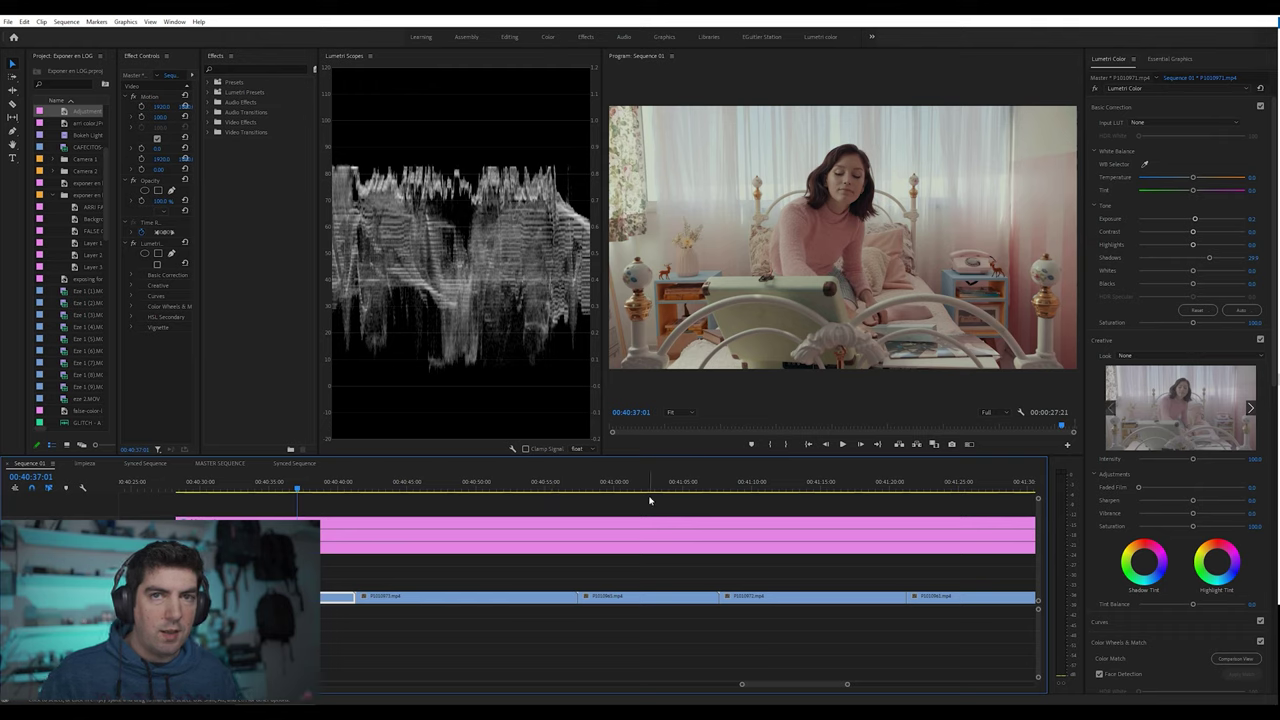
- Copy the first bedroom clip's Lumetri correction to the frontal reading shot and the low-angle bed shot, and check both
{"action": "left_click_drag", "start_coordinate": [674, 484], "coordinate": [795, 505]}
{"action": "scroll", "coordinate": [806, 542], "scroll_direction": "down", "scroll_amount": 1}
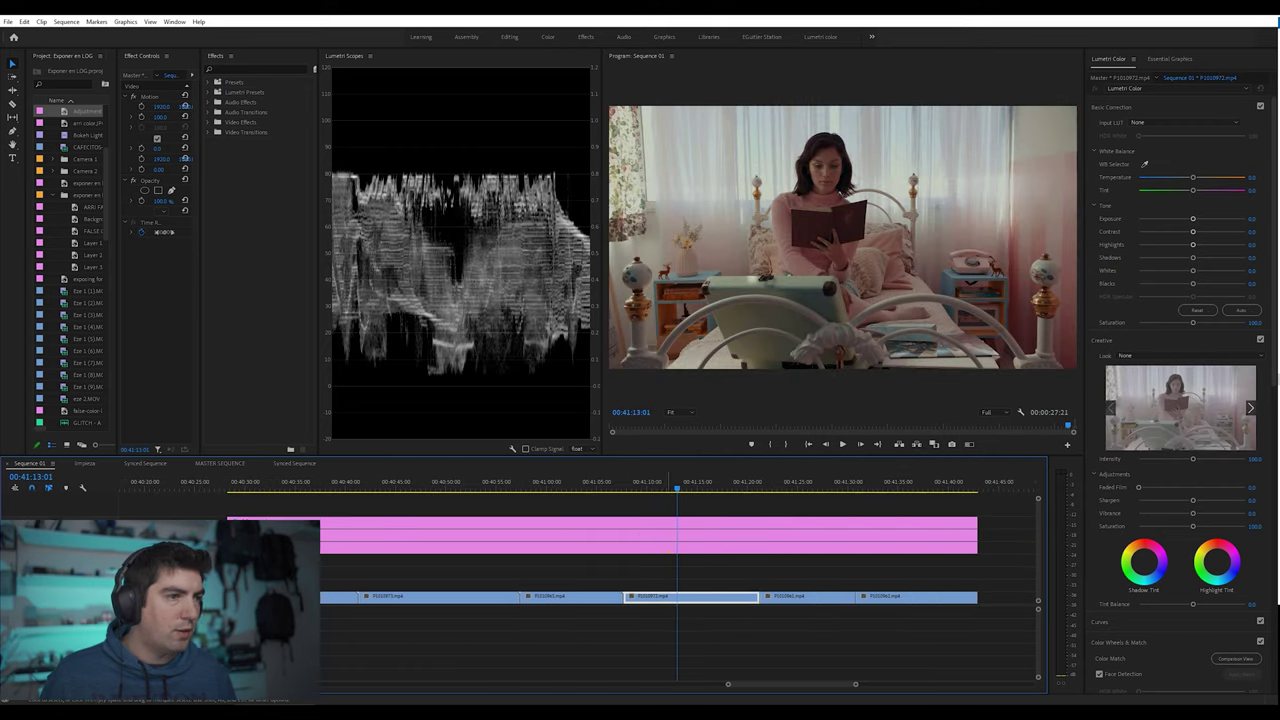
{"action": "left_click", "coordinate": [322, 598]}
{"action": "left_click", "coordinate": [148, 245]}
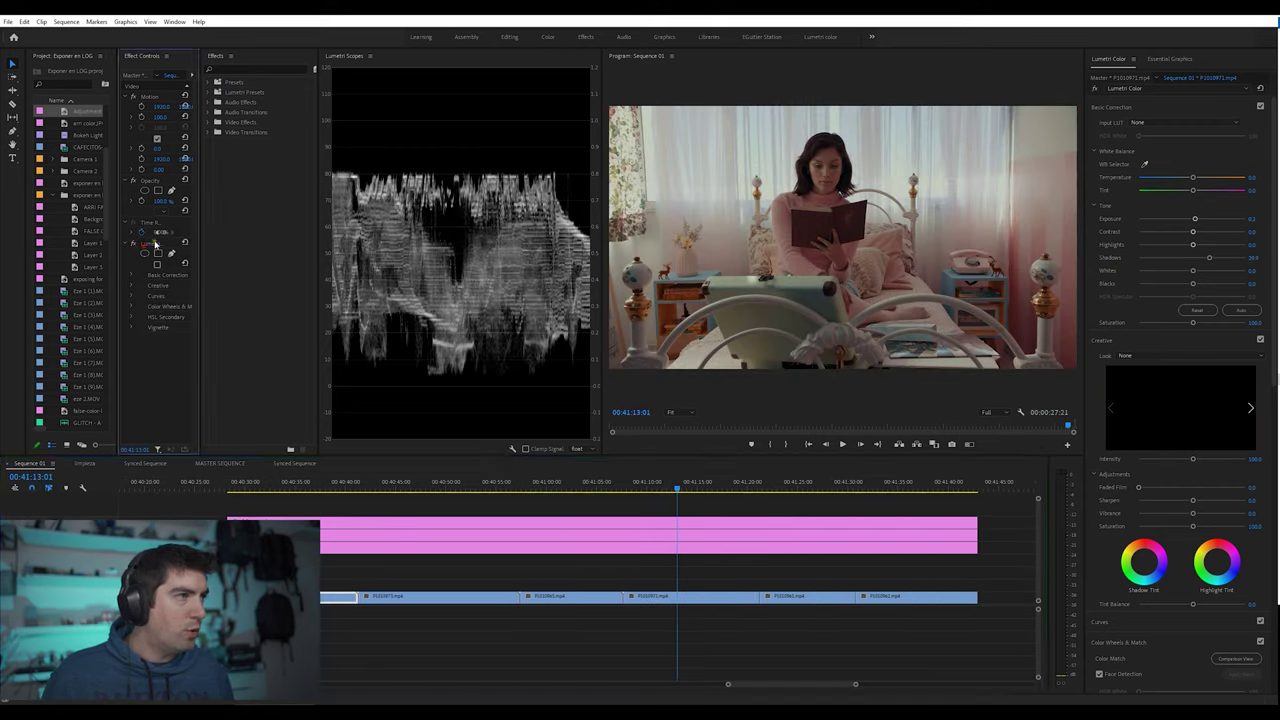
{"action": "left_click", "coordinate": [650, 605]}
{"action": "left_click", "coordinate": [798, 484]}
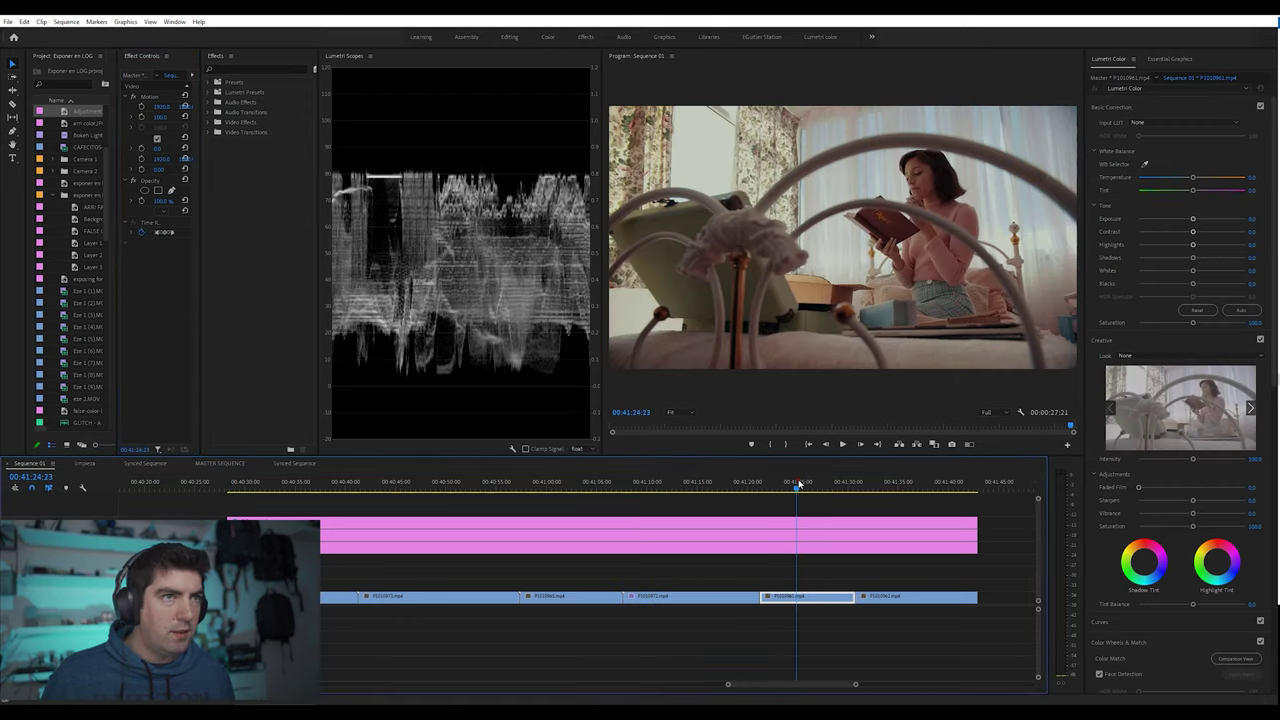
{"action": "key", "text": "ctrl+v"}
{"action": "left_click", "coordinate": [720, 484]}
{"action": "left_click", "coordinate": [784, 486]}
- Raise the last close-up clip's shadows to about 10 and test its exposure at 1.0 and higher with false color shown
{"action": "left_click", "coordinate": [896, 485]}
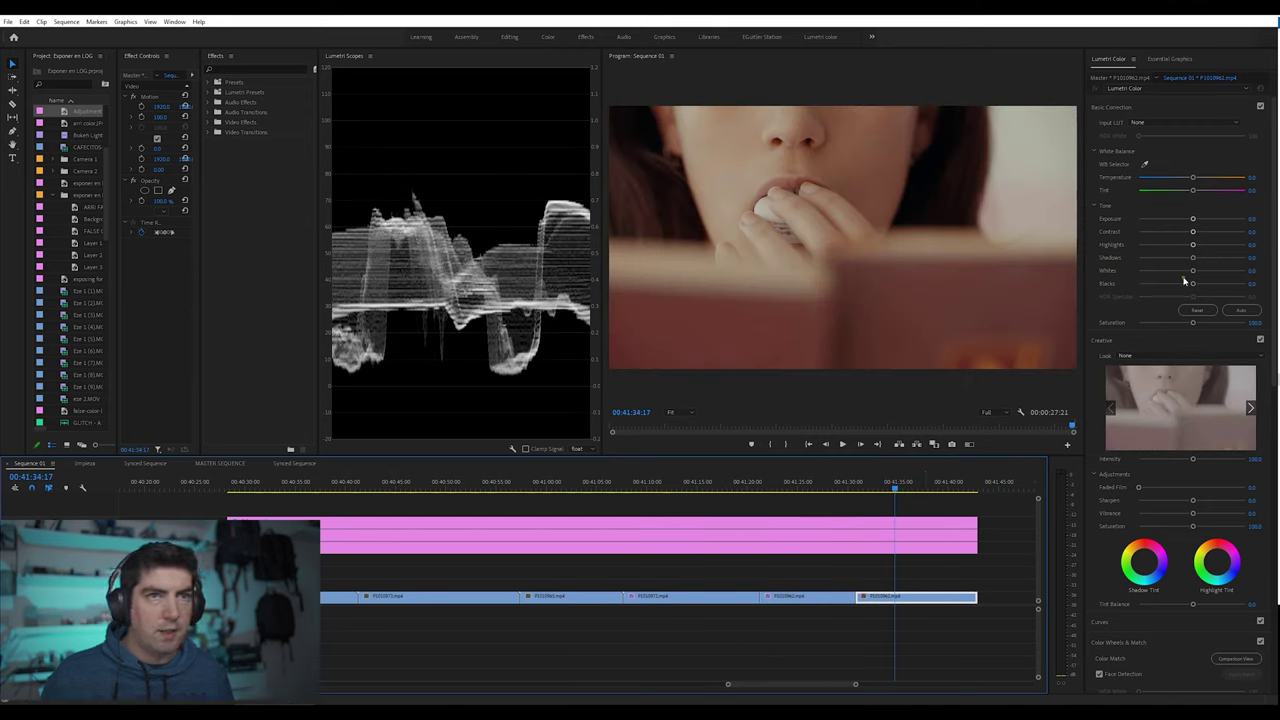
{"action": "left_click_drag", "start_coordinate": [1194, 257], "coordinate": [1197, 258]}
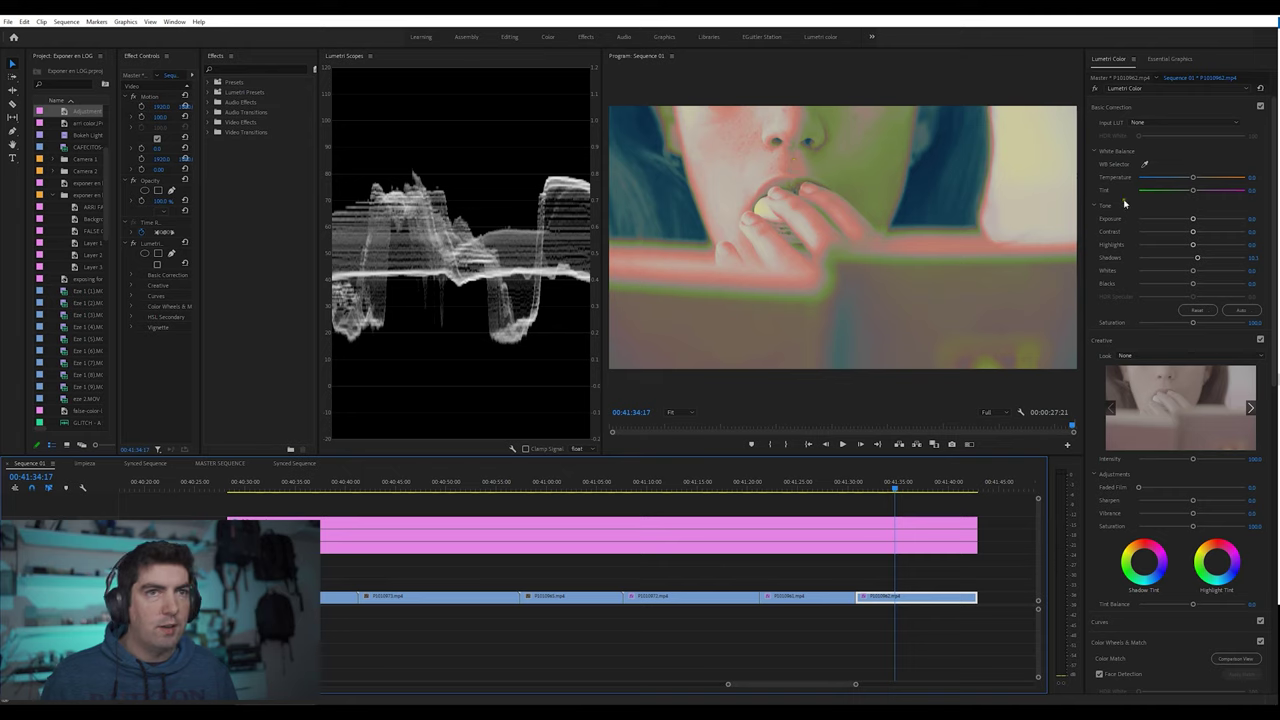
{"action": "mouse_move", "coordinate": [1192, 218]}
{"action": "left_mouse_down"}
{"action": "mouse_move", "coordinate": [1175, 218]}
{"action": "mouse_move", "coordinate": [1203, 227]}
{"action": "left_mouse_up"}
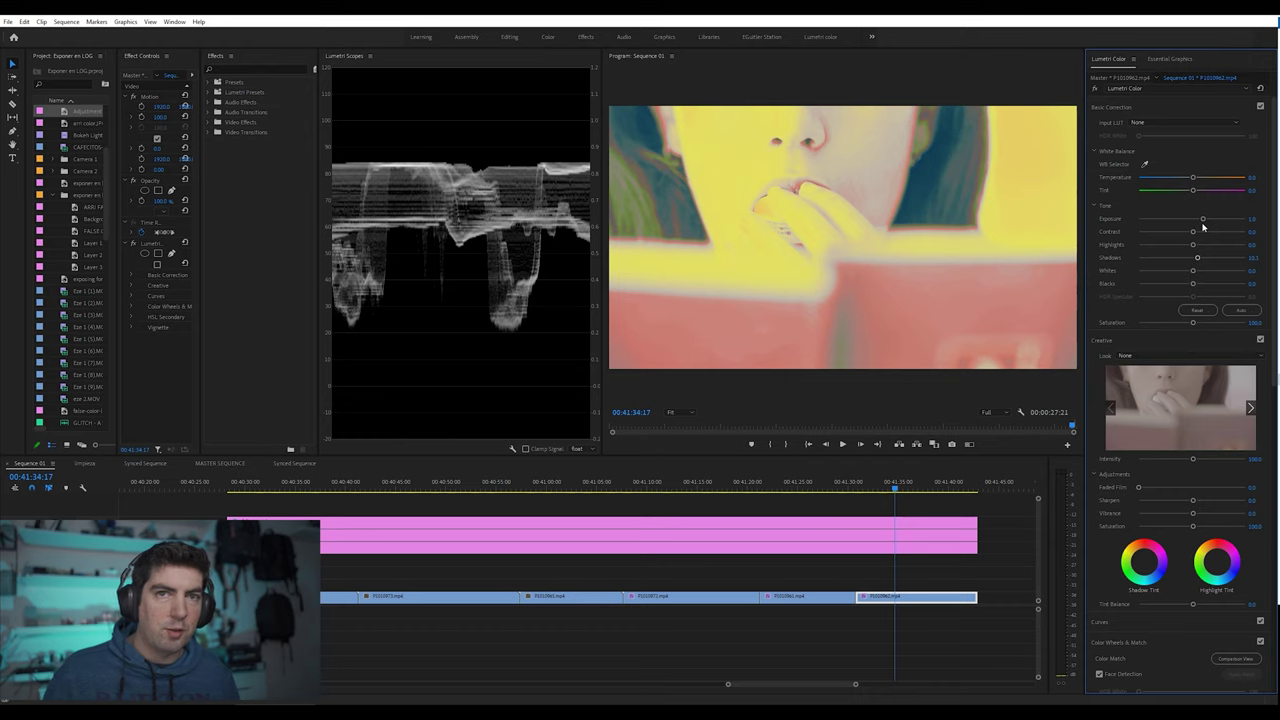
{"action": "left_click_drag", "start_coordinate": [1203, 227], "coordinate": [1238, 224]}
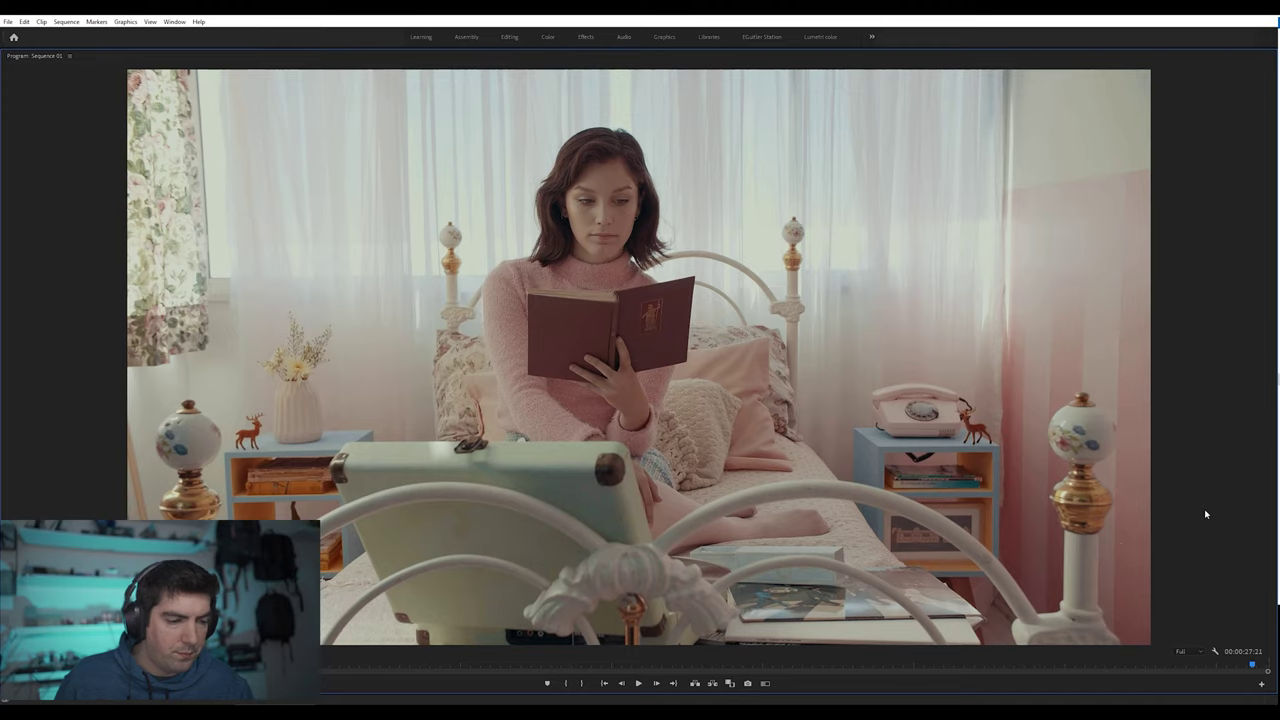